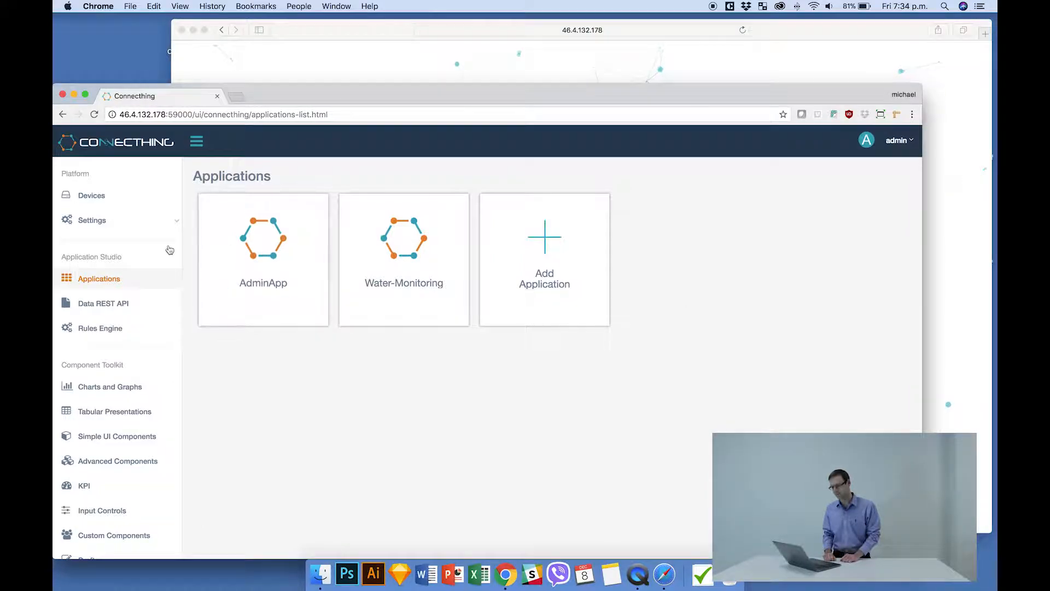
Create a new user in the platform's user settings with the username student and enter the account password.
click(116, 197)
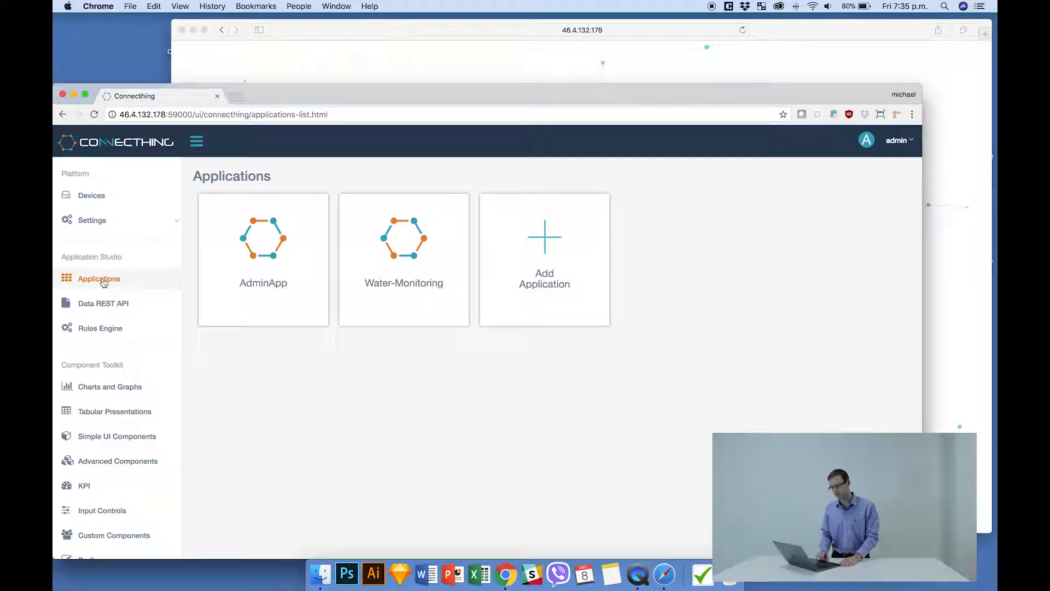
click(111, 234)
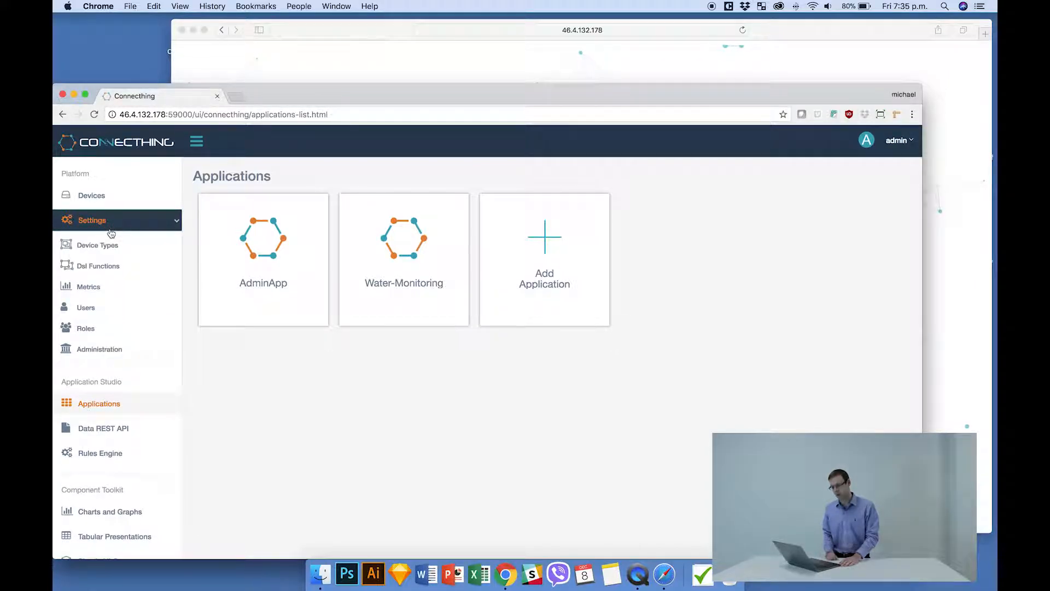
click(97, 308)
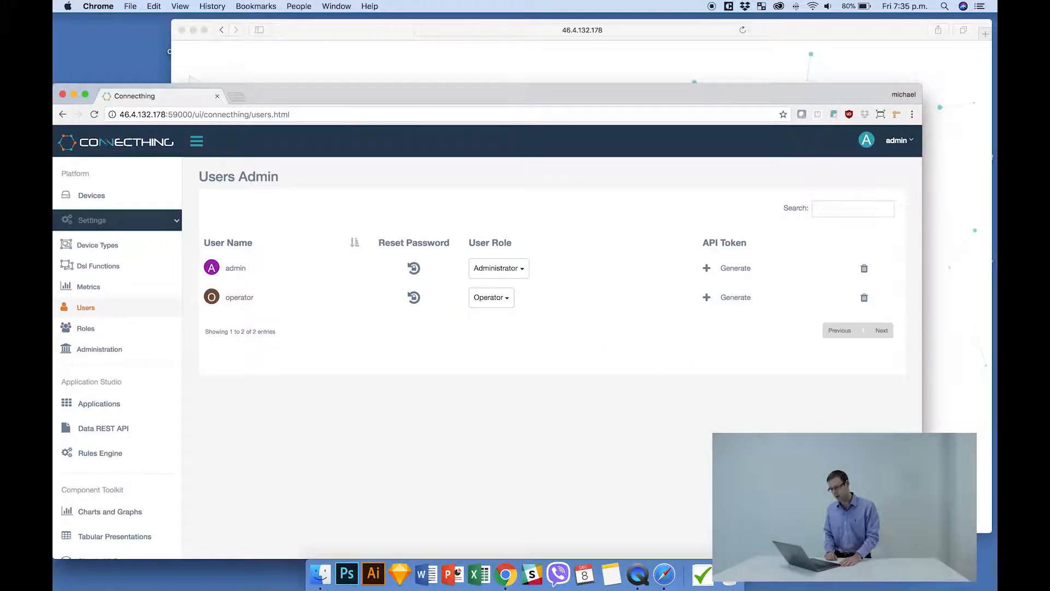
click(895, 532)
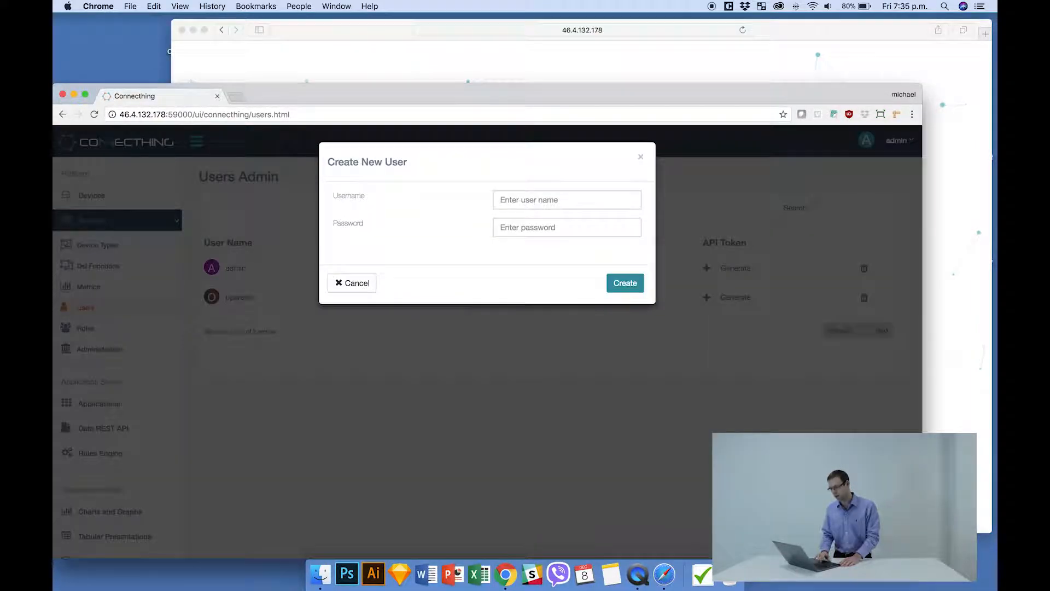
click(542, 199)
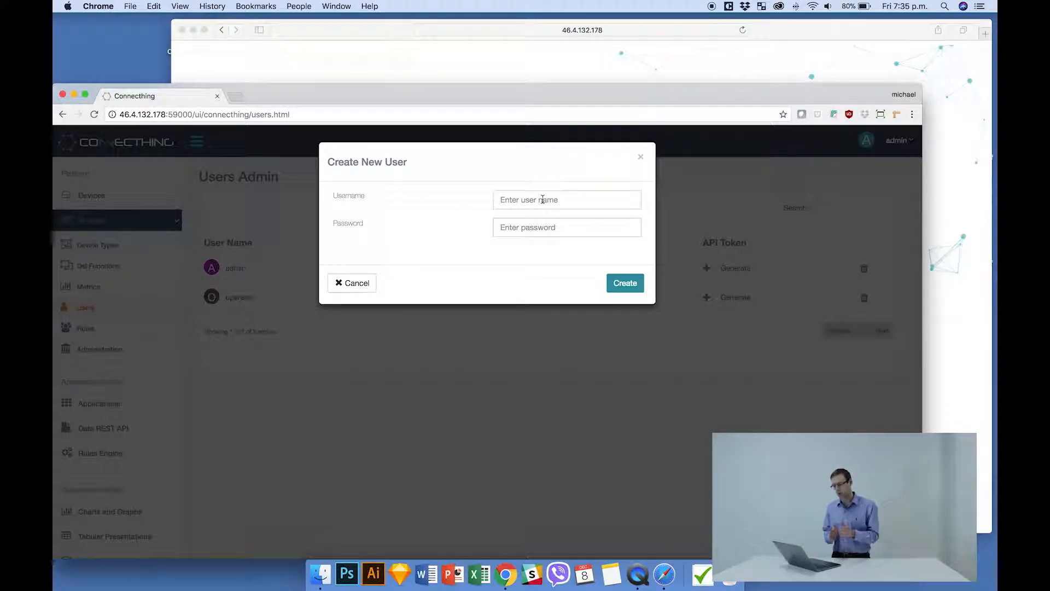
text(student)
key(Tab)
text(student)
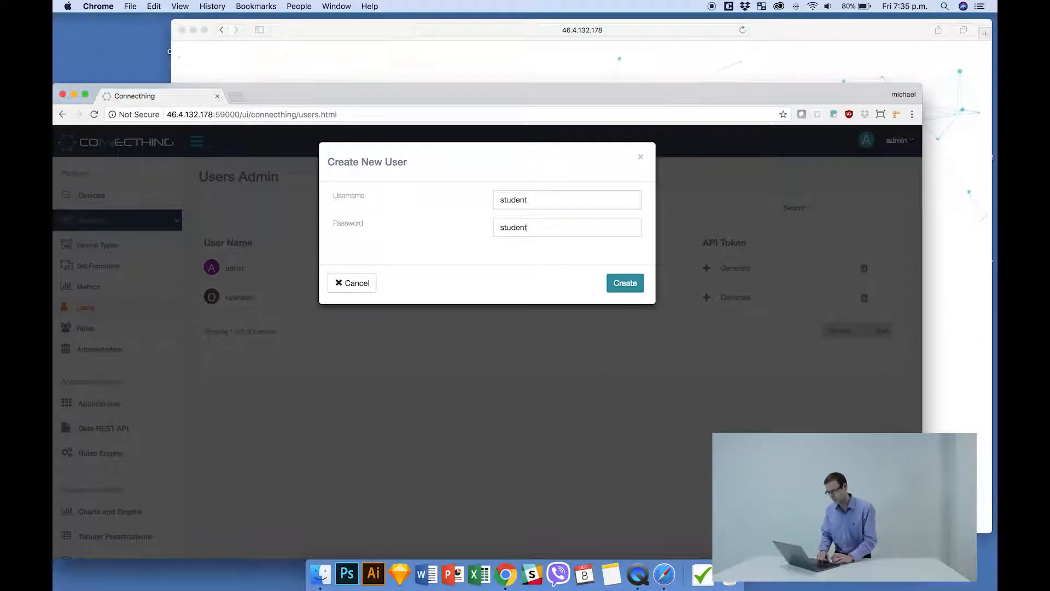
click(625, 283)
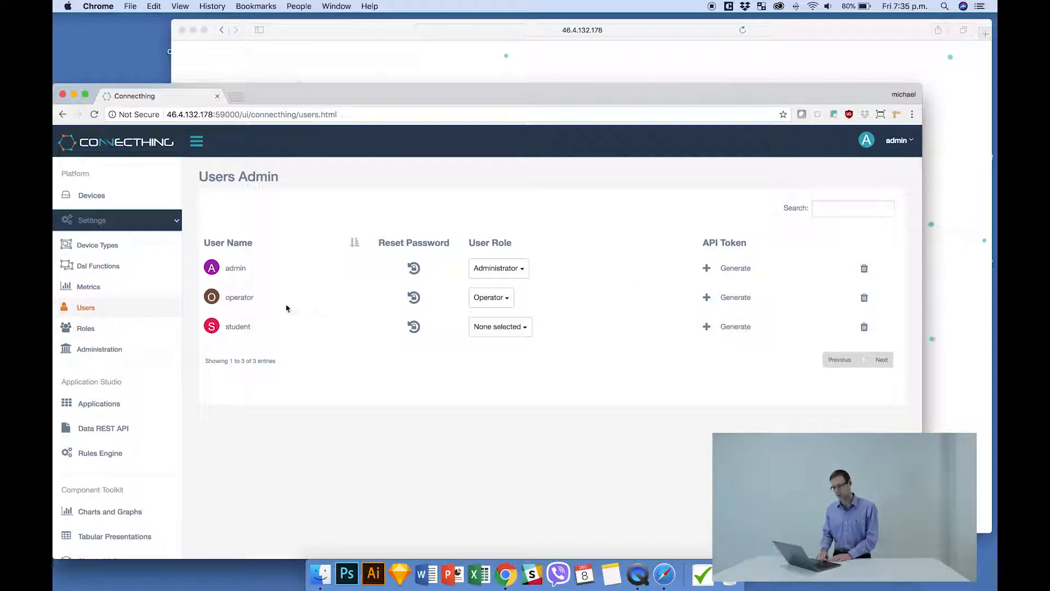
Add a new role named students in the platform's role settings.
click(90, 331)
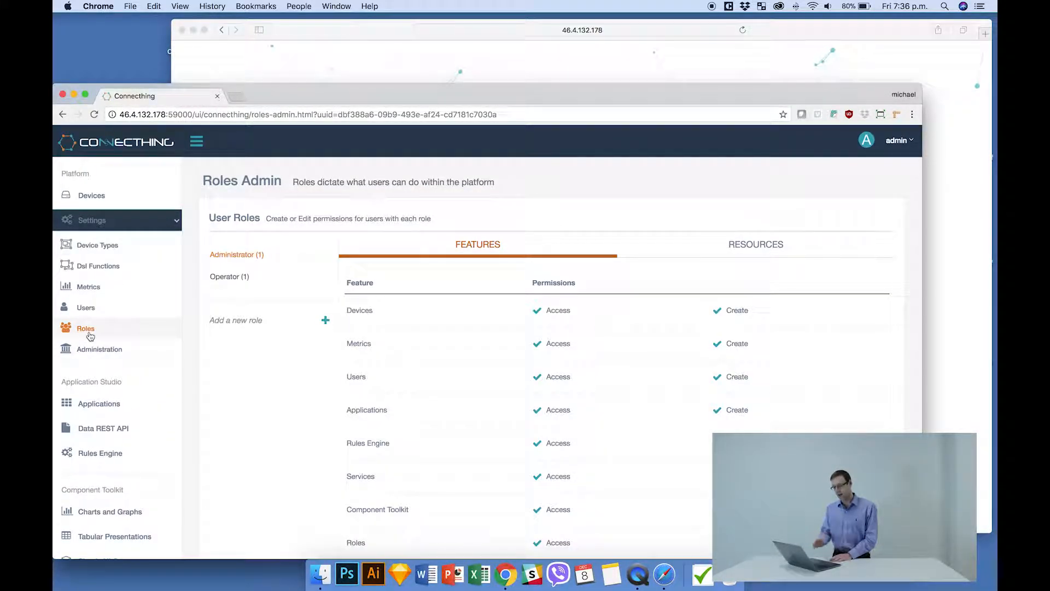
click(243, 319)
mouse_move(266, 283)
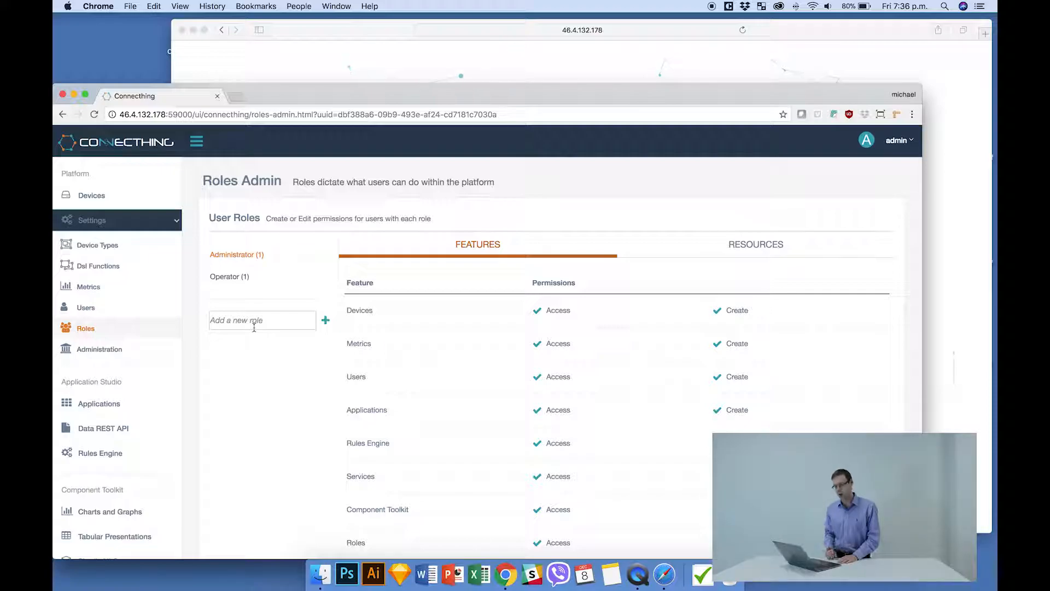
text(stud)
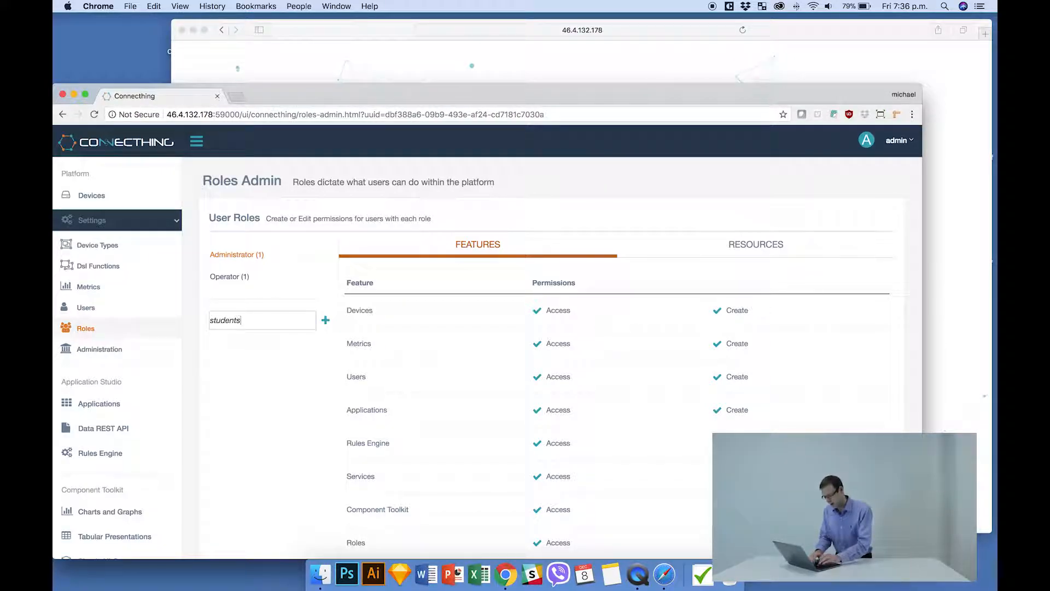
text(ents)
click(325, 320)
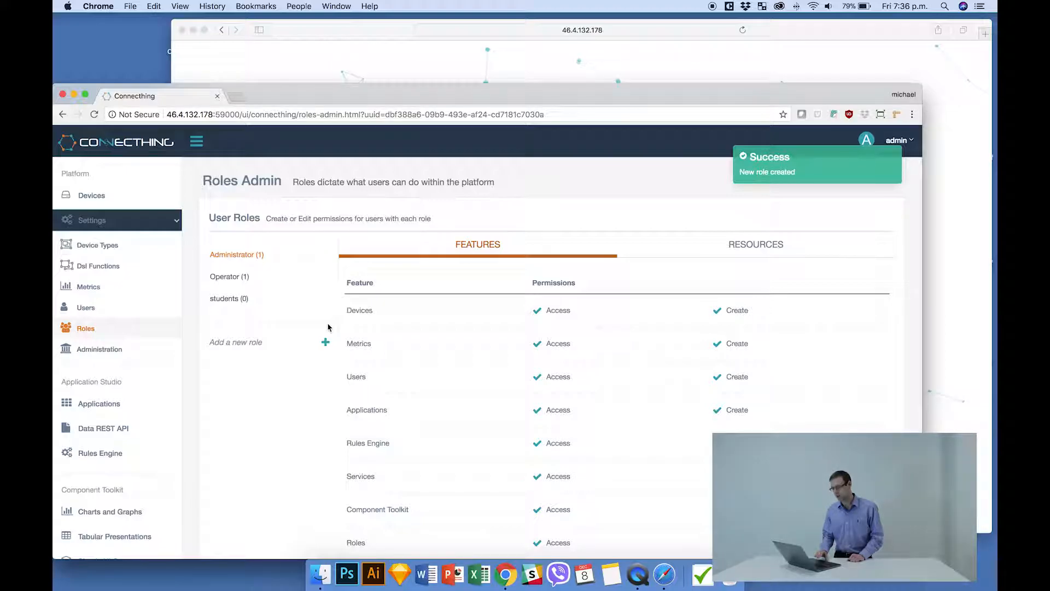
Grant the students role Access permission for the Devices and Applications features, and check its resource access control.
click(230, 300)
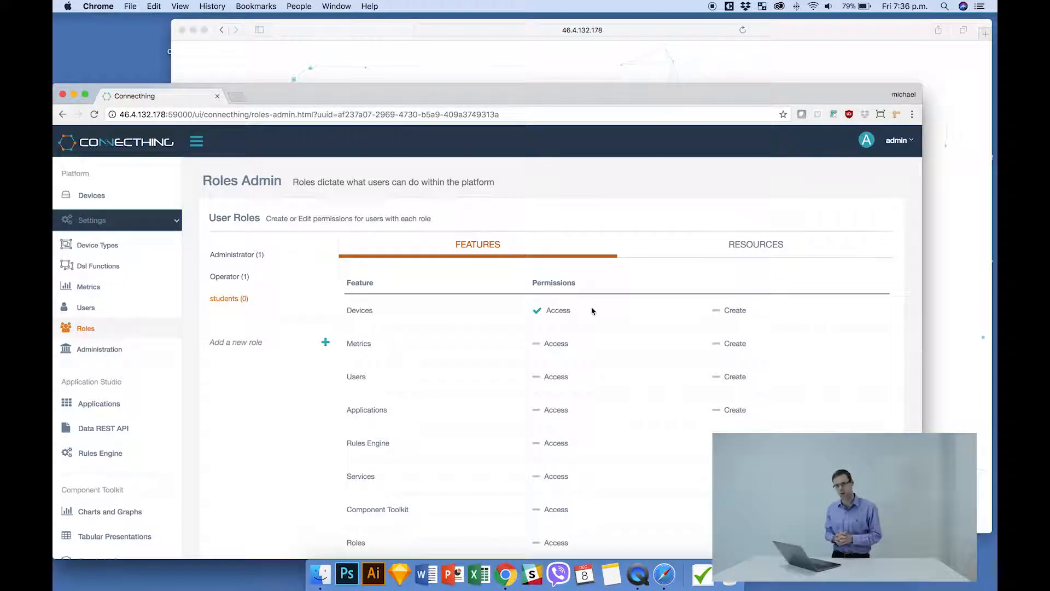
click(537, 411)
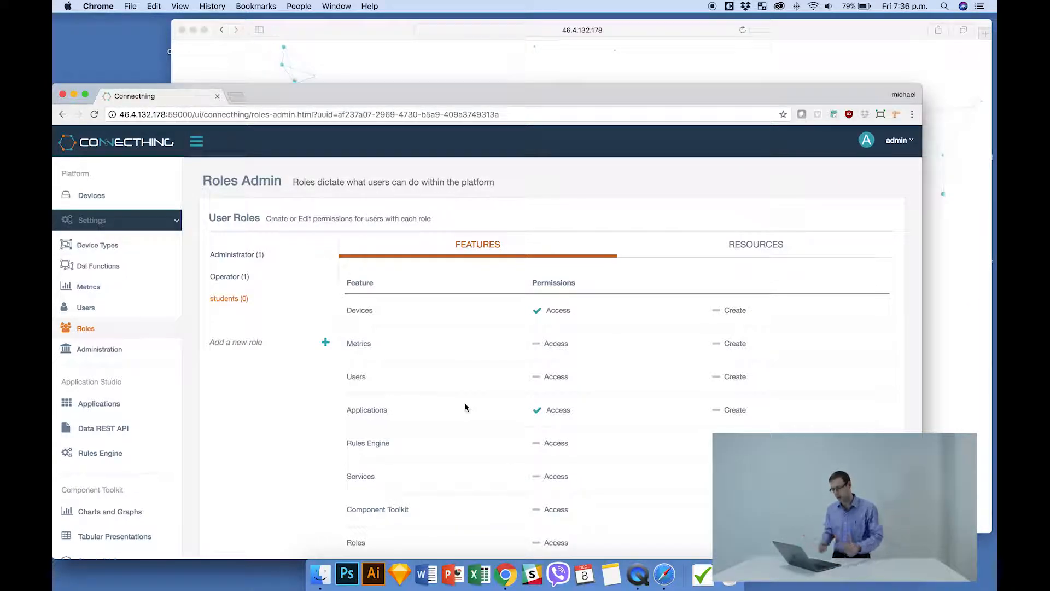
click(755, 255)
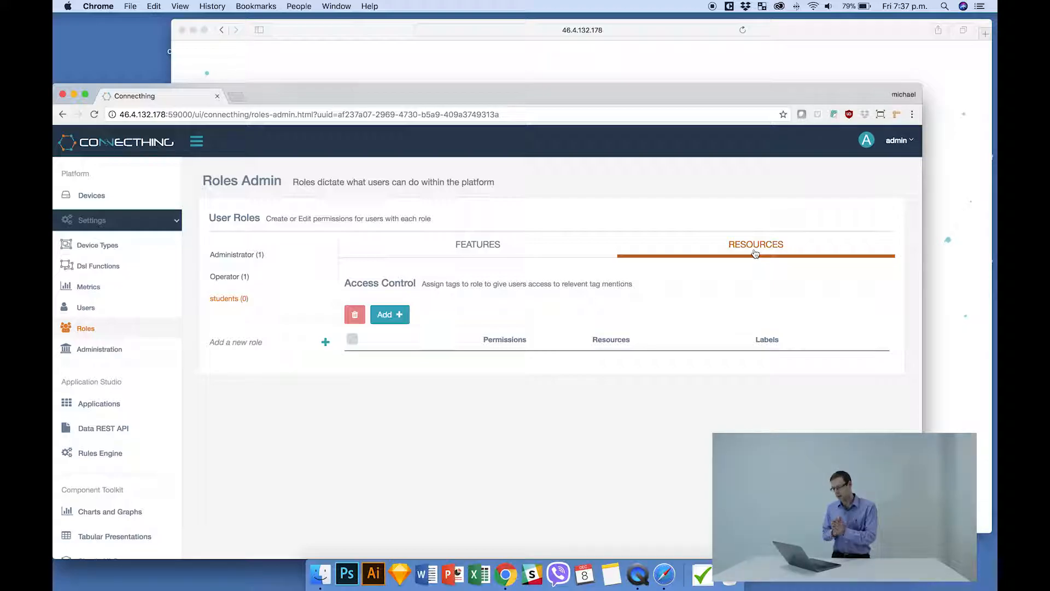
click(492, 247)
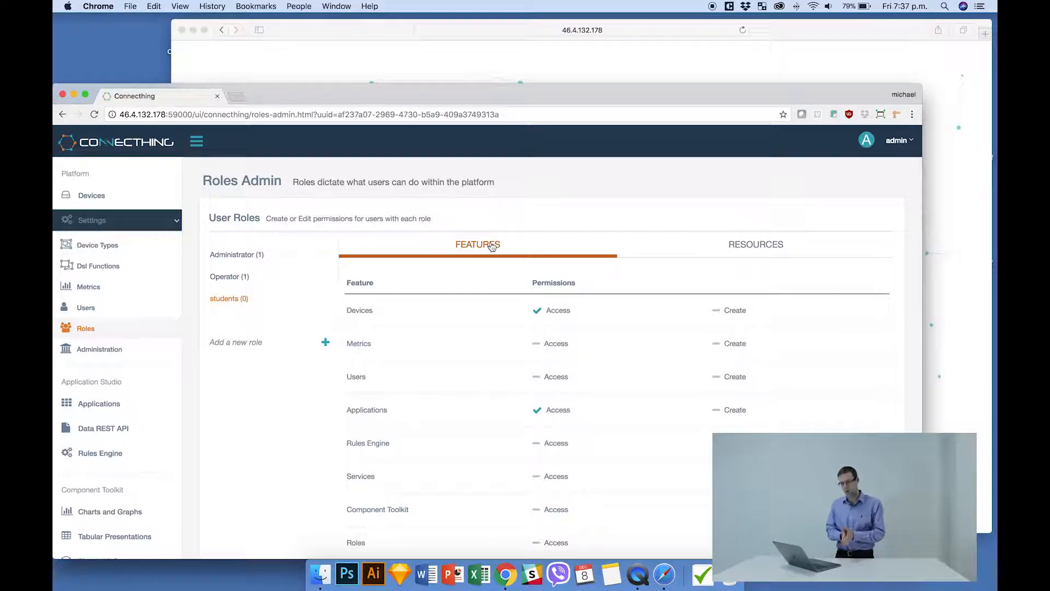
Assign the students role to the student user in Users Admin.
click(101, 311)
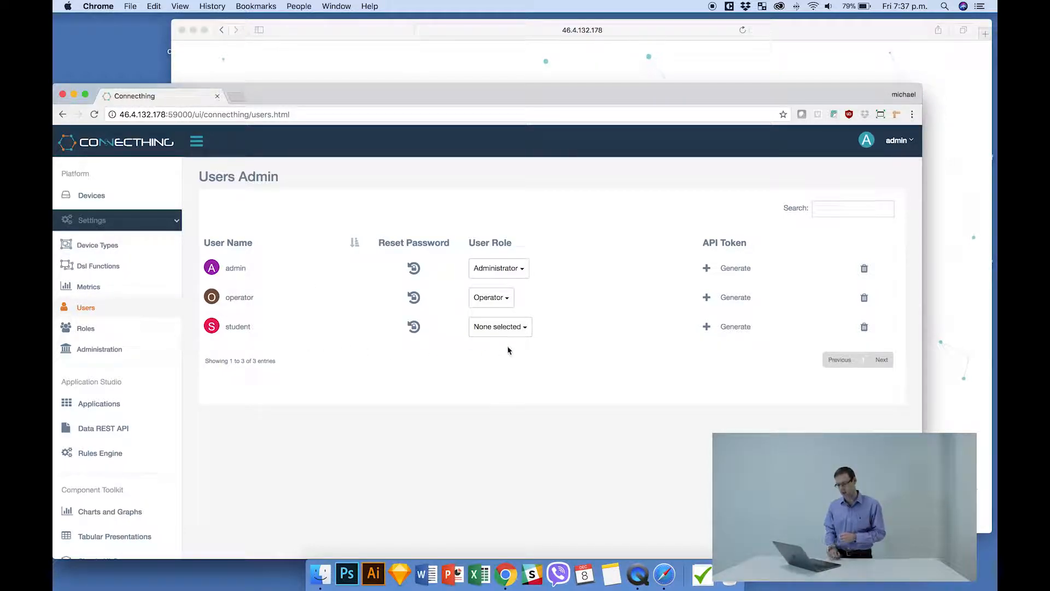
click(520, 335)
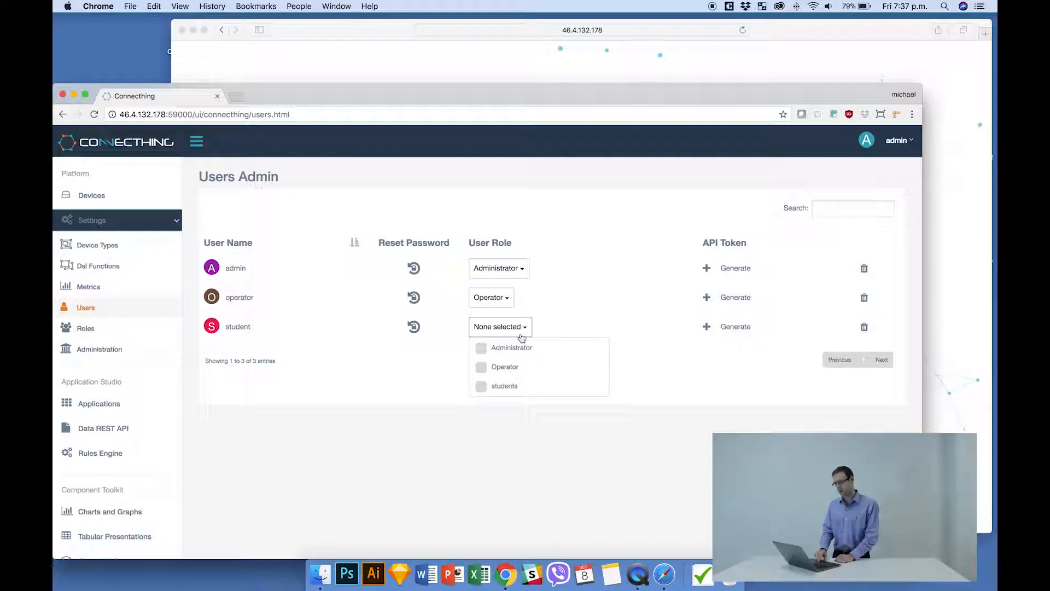
click(482, 387)
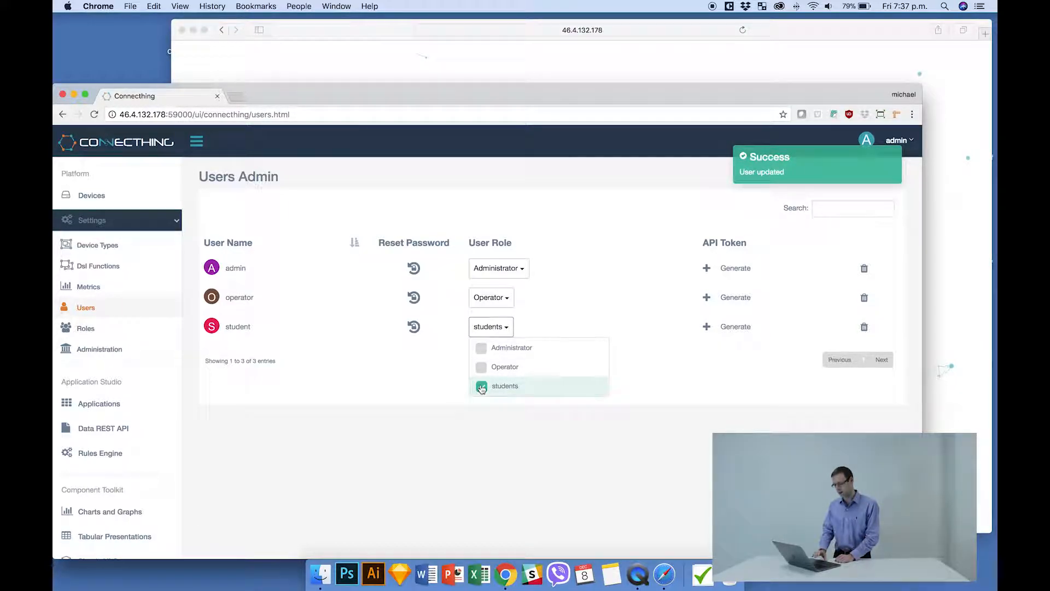
click(374, 403)
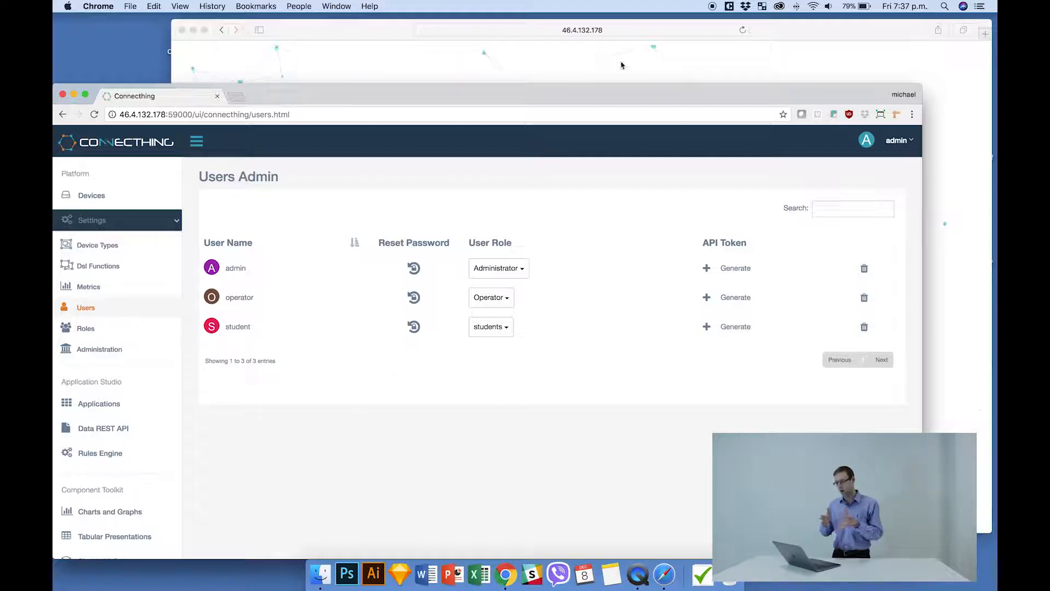
Switch to Safari, log in as student with the account password, and save the password to the iCloud Keychain.
click(805, 30)
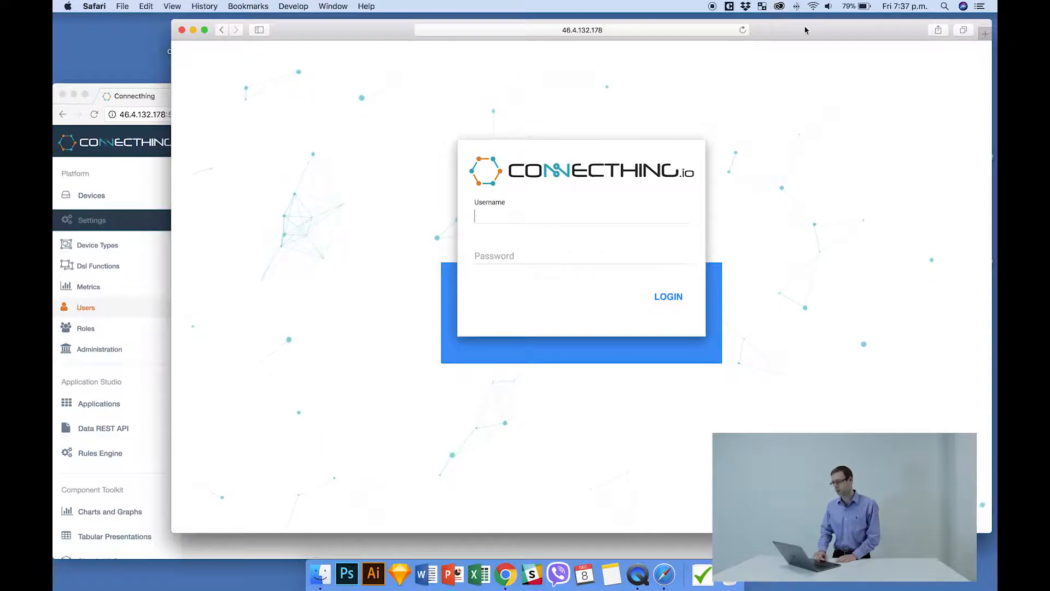
text(student)
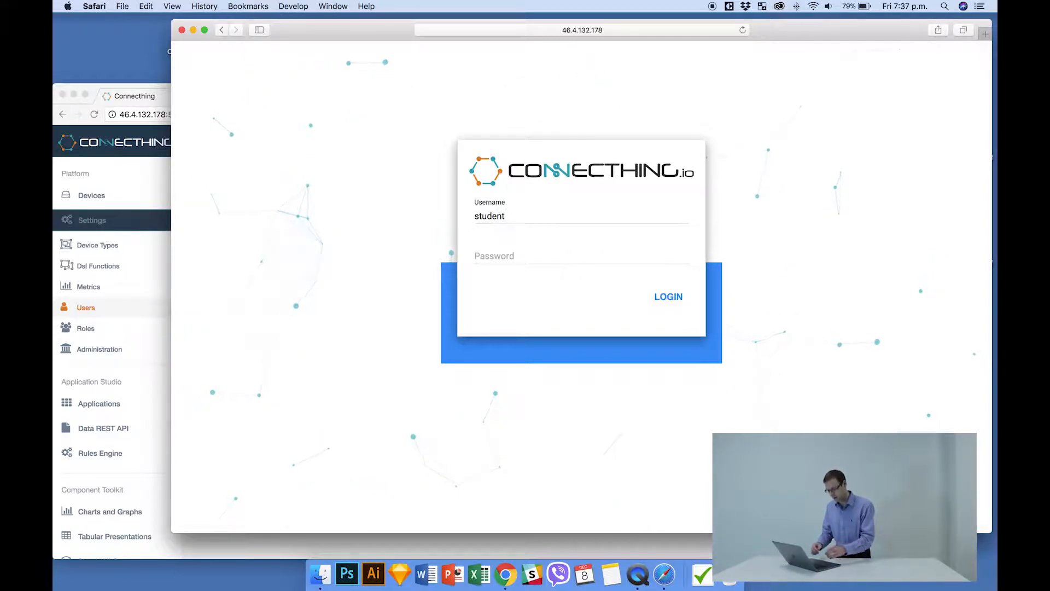
key(Tab)
text(•••••••)
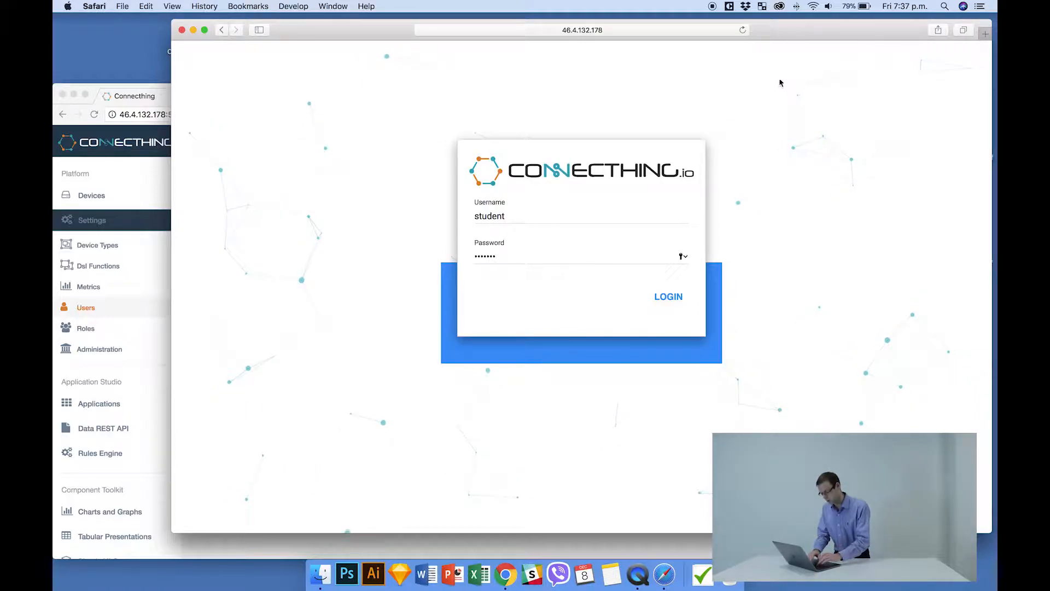
click(669, 297)
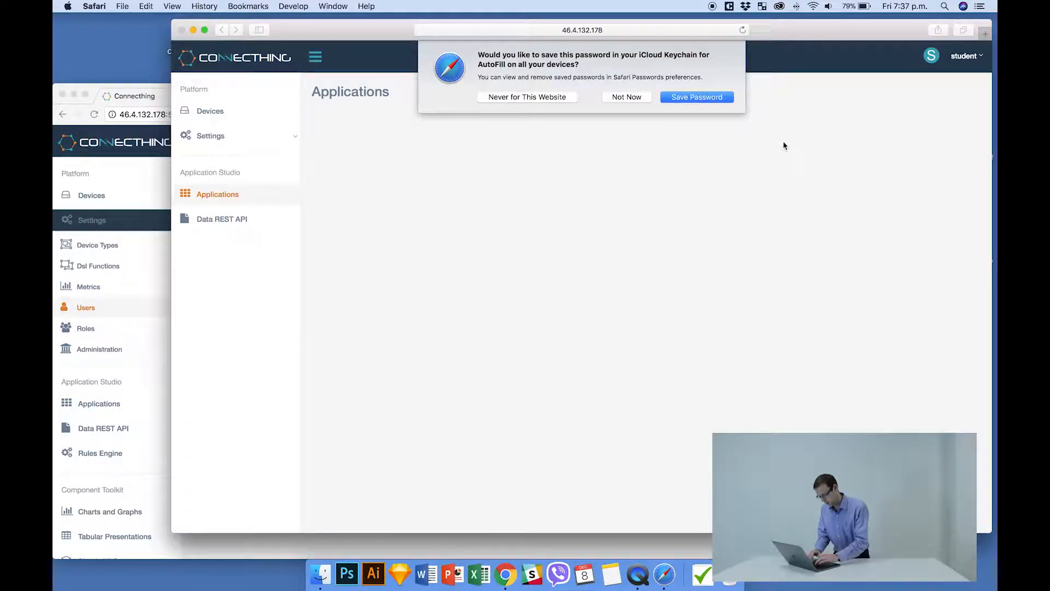
click(720, 99)
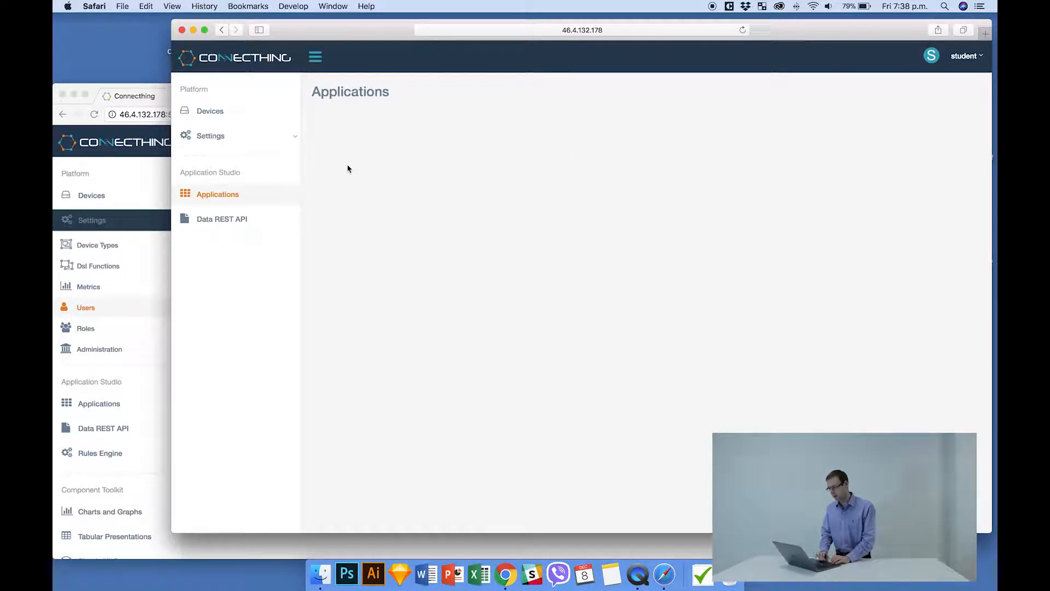
Compare the student's Data REST API and Applications pages in Safari with the students role's feature permissions in Chrome.
click(241, 221)
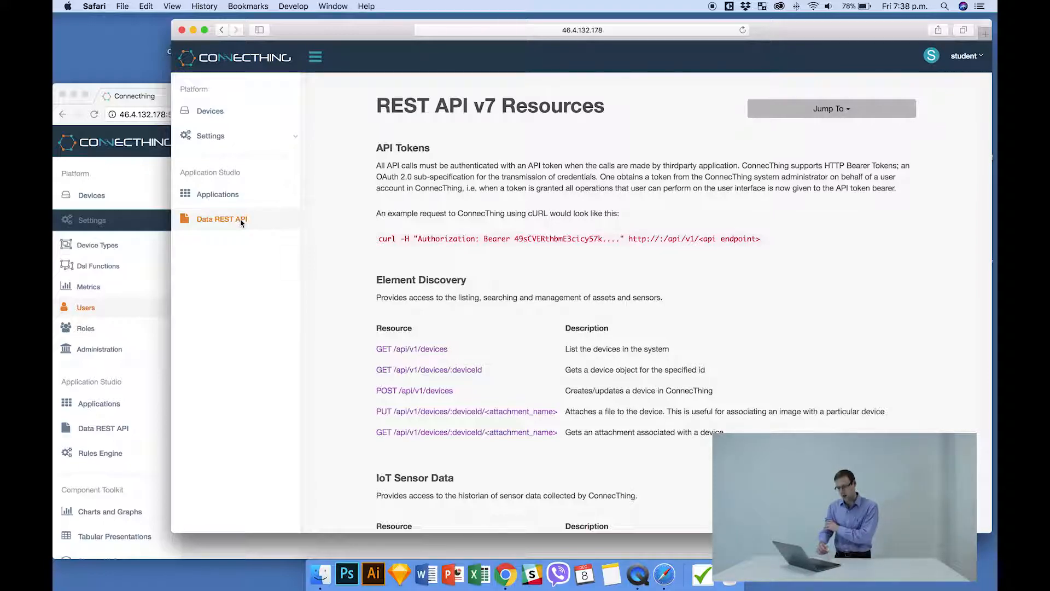
click(157, 99)
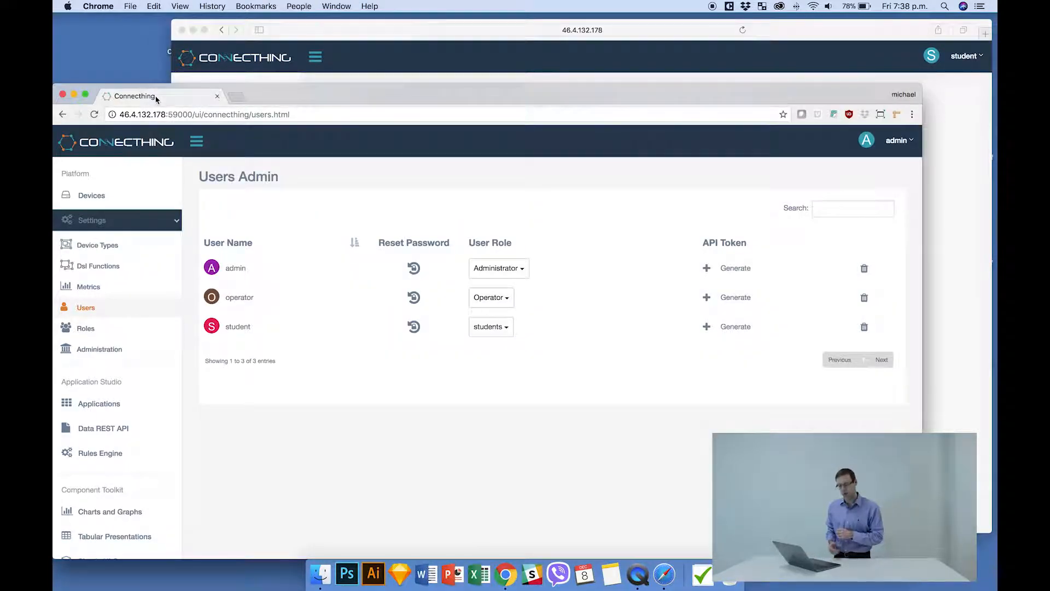
click(113, 334)
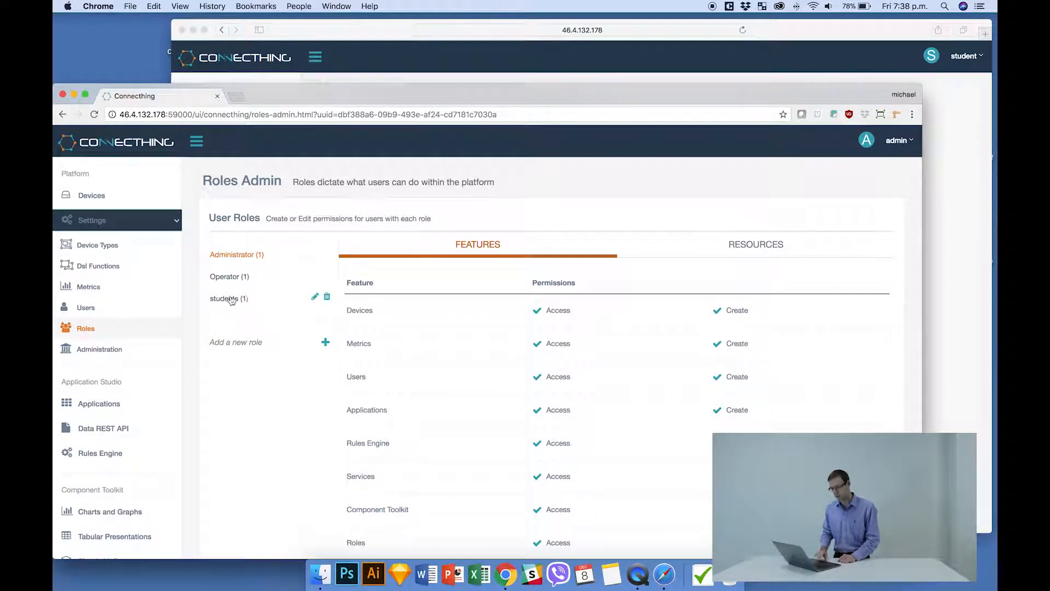
click(223, 301)
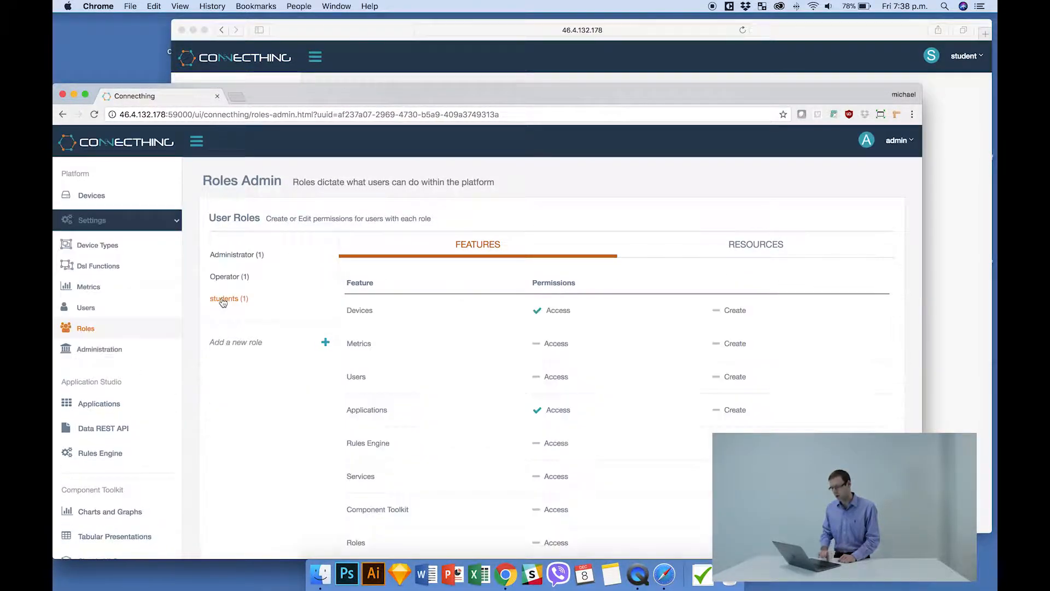
click(389, 42)
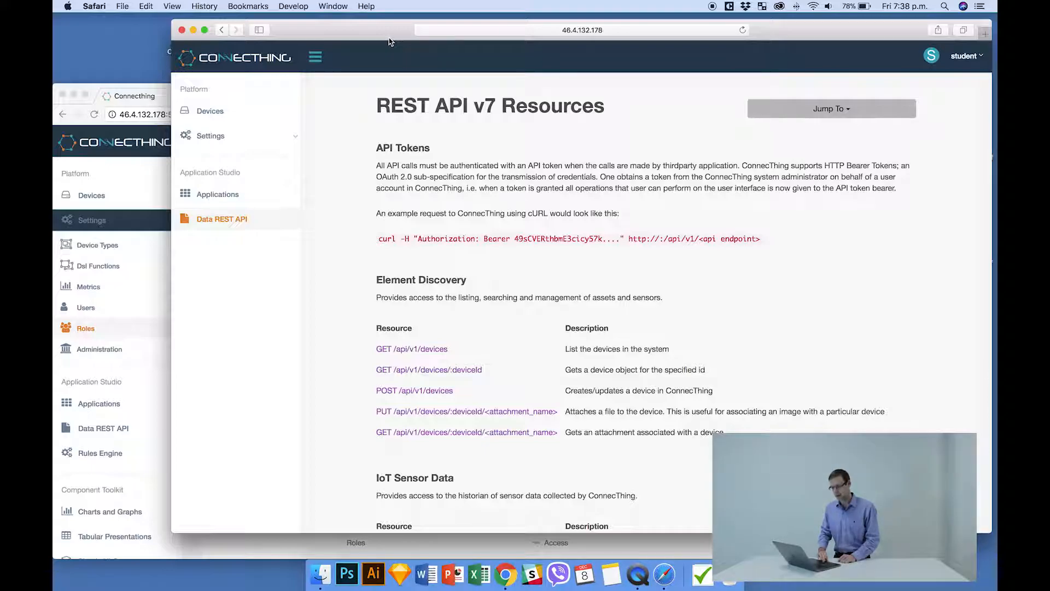
click(234, 193)
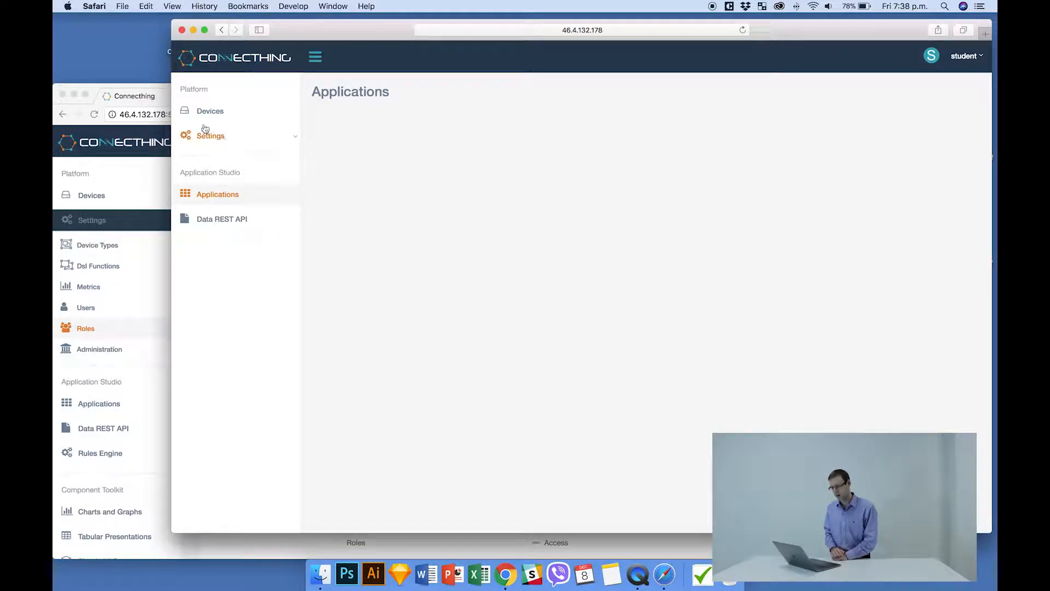
Switch to Chrome and open the application details of the Water-Monitoring application for editing.
click(149, 99)
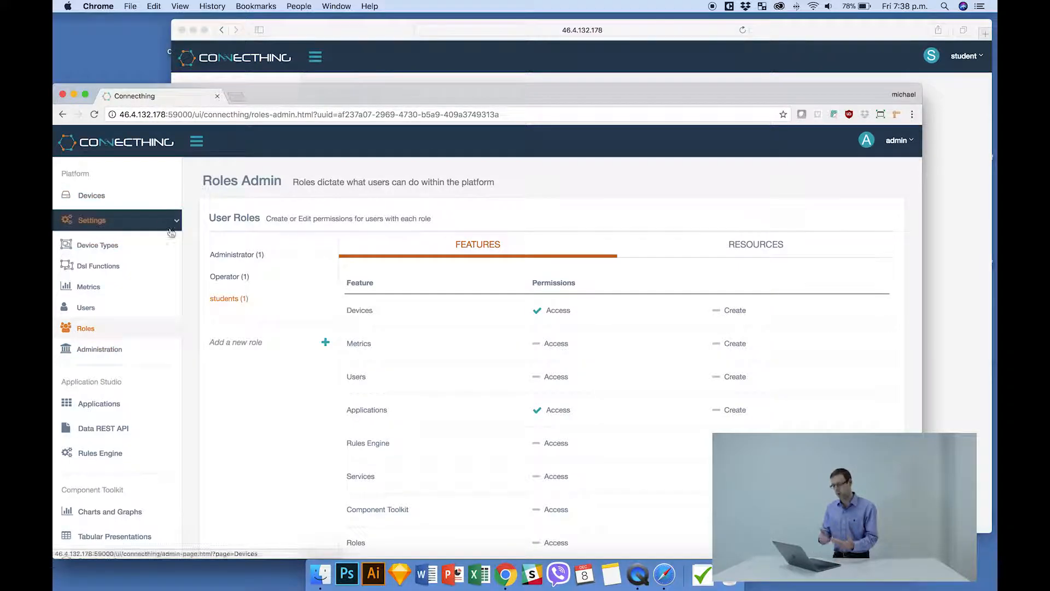
click(126, 404)
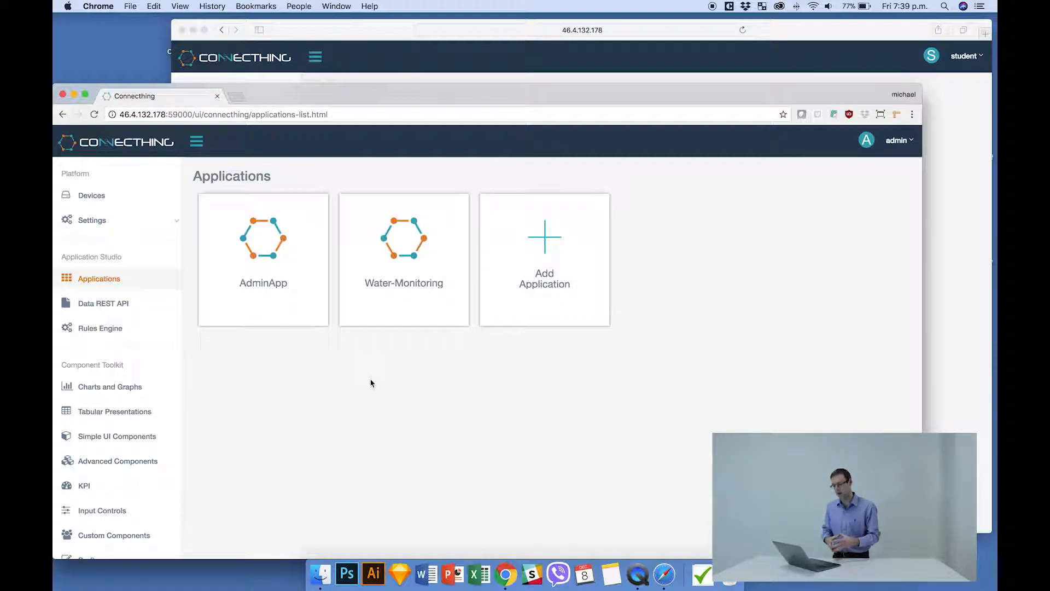
mouse_move(452, 310)
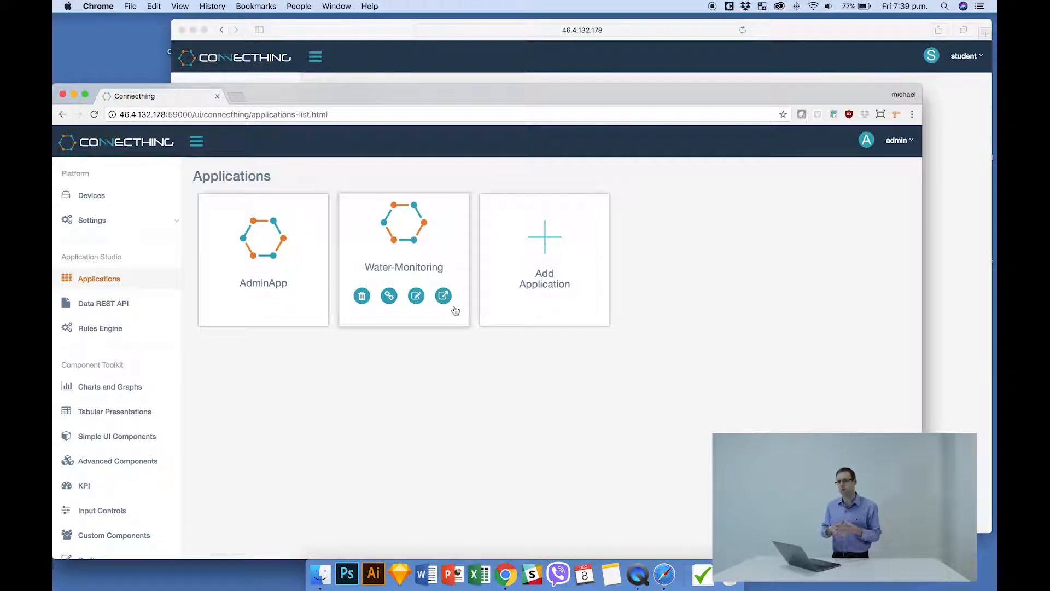
click(415, 300)
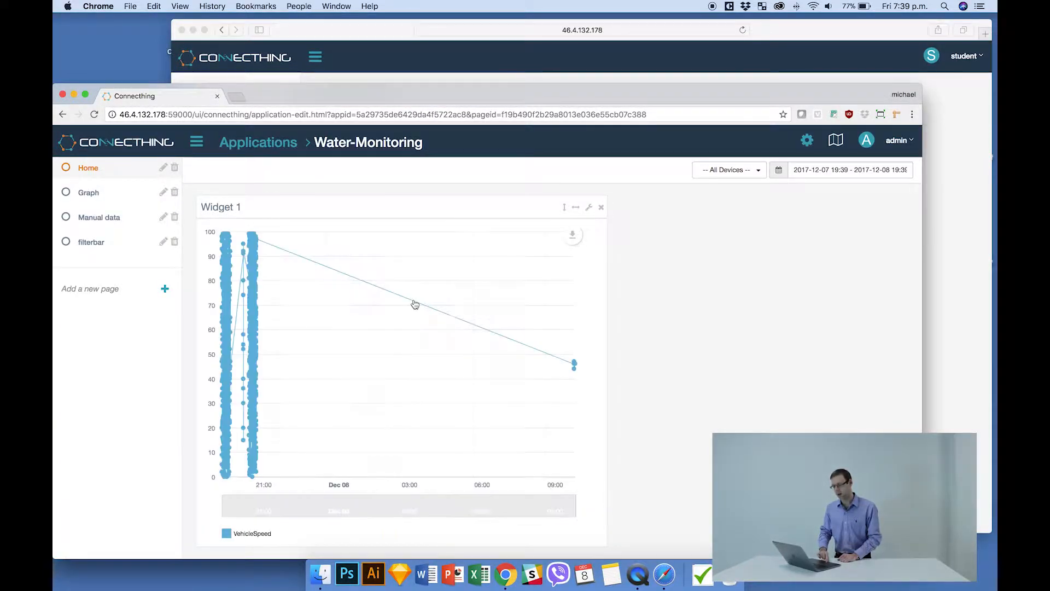
click(803, 145)
click(747, 168)
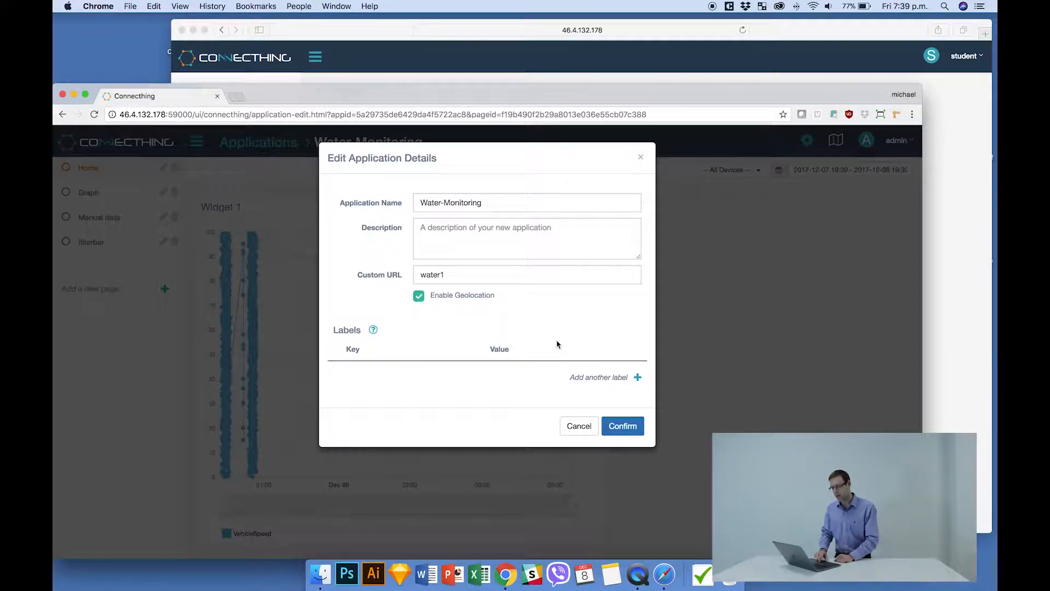
Add the label Project : Water-Meter to the Water-Monitoring application and save its details.
click(590, 379)
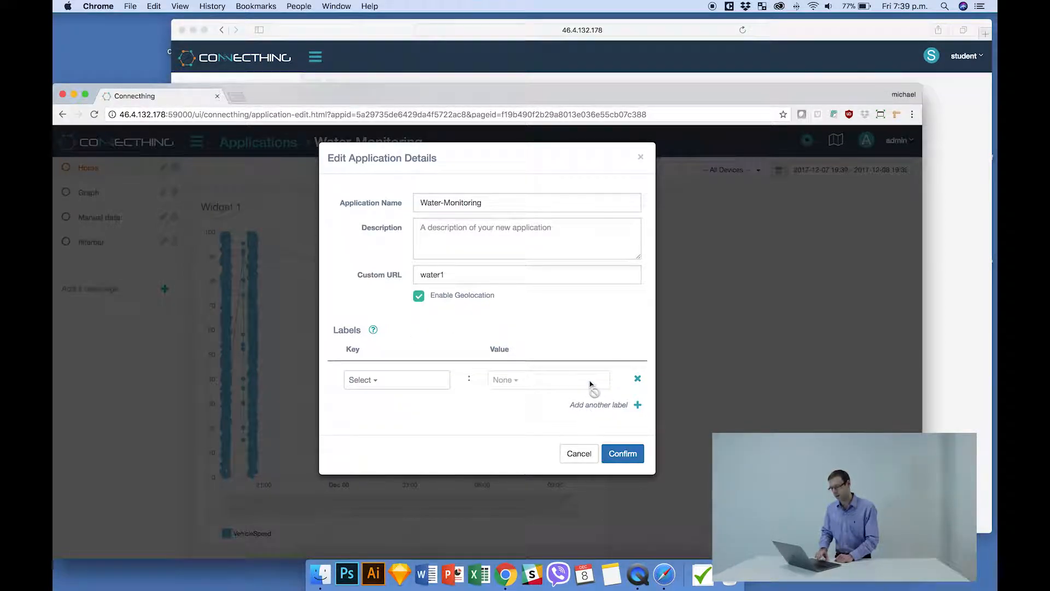
click(439, 385)
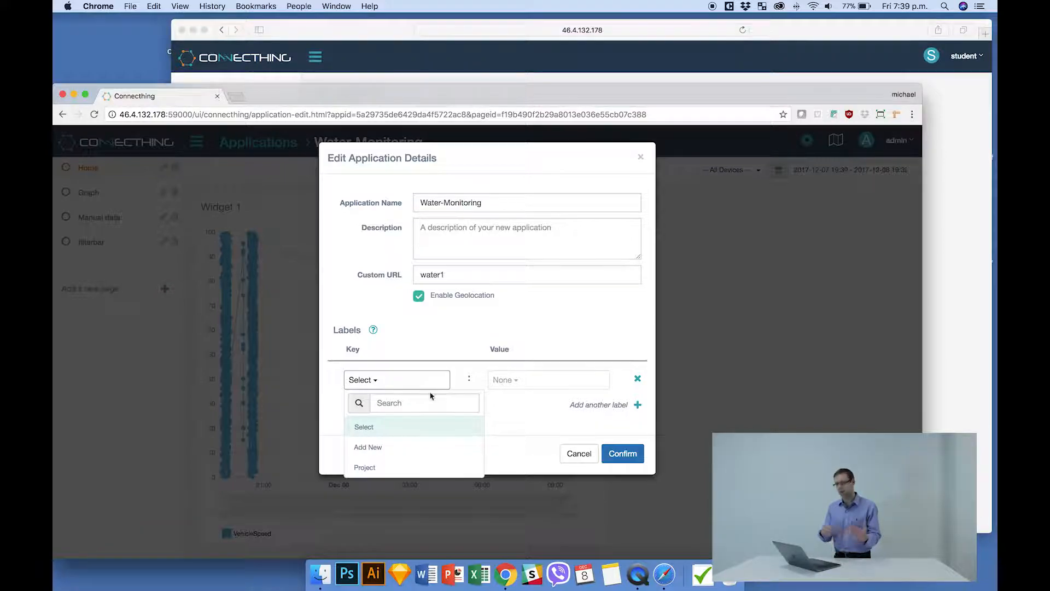
click(374, 472)
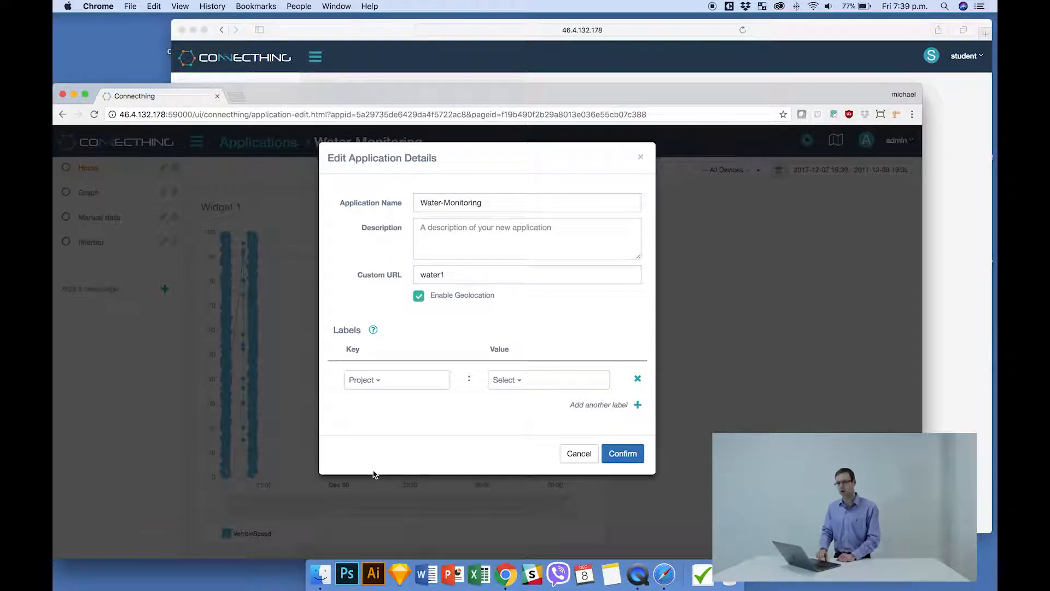
click(534, 382)
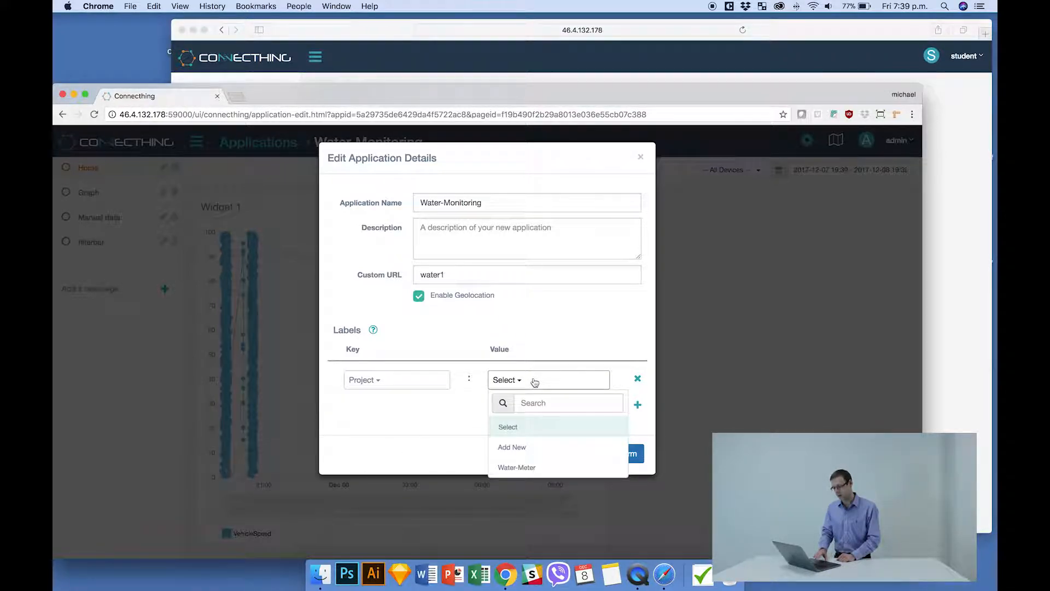
click(509, 467)
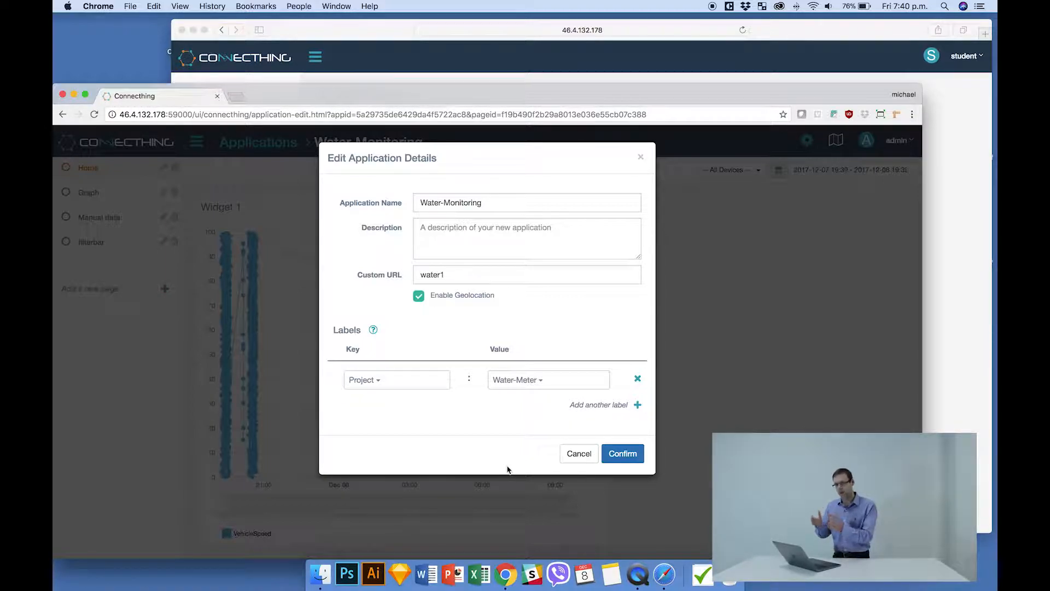
click(642, 459)
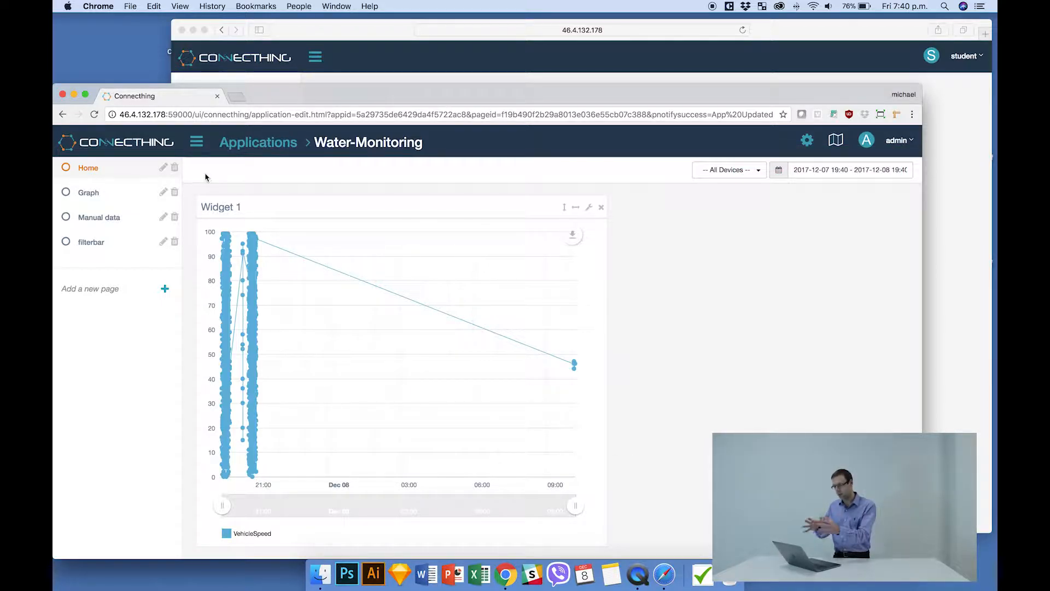
Leave the application editor and open the resource access control of the students role in Roles Admin.
click(161, 151)
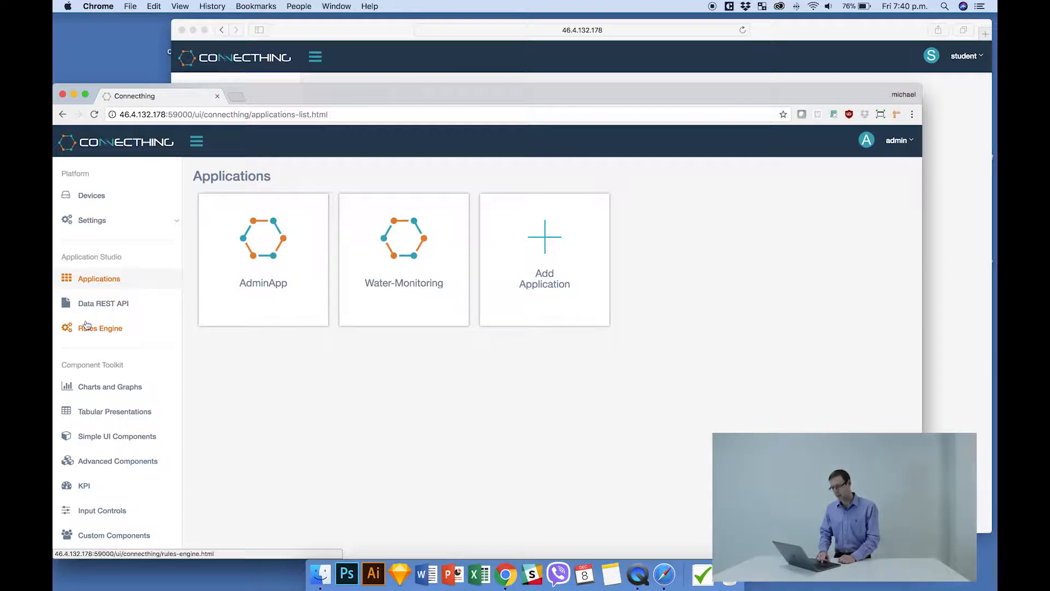
click(117, 219)
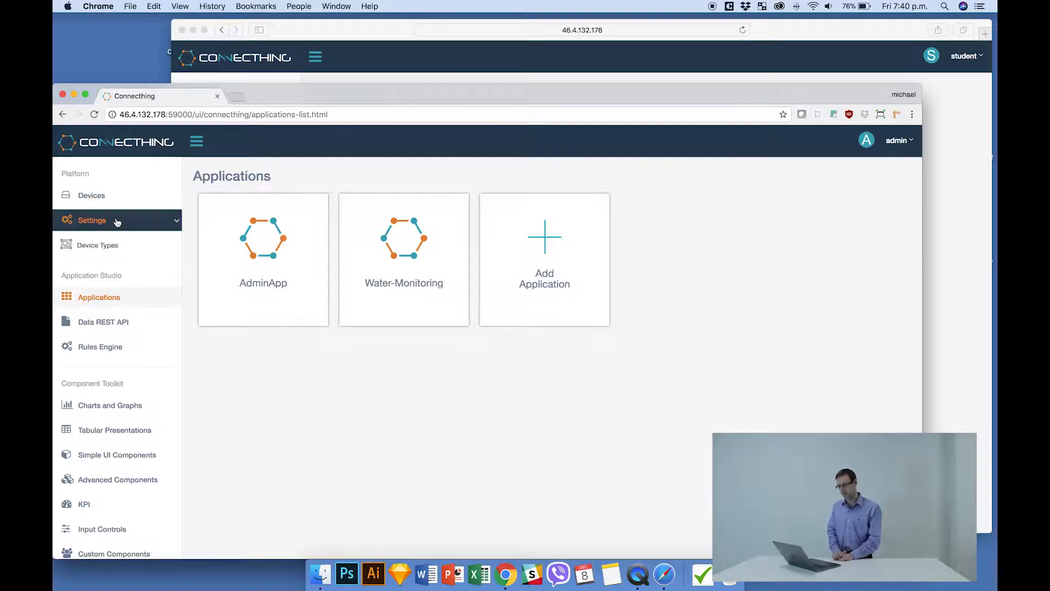
click(77, 336)
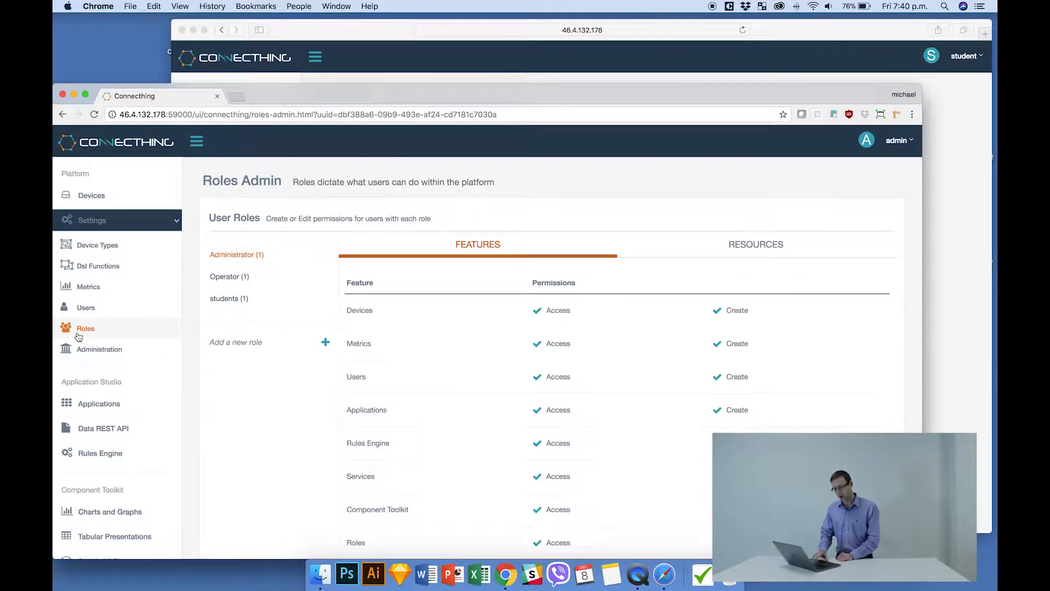
click(237, 298)
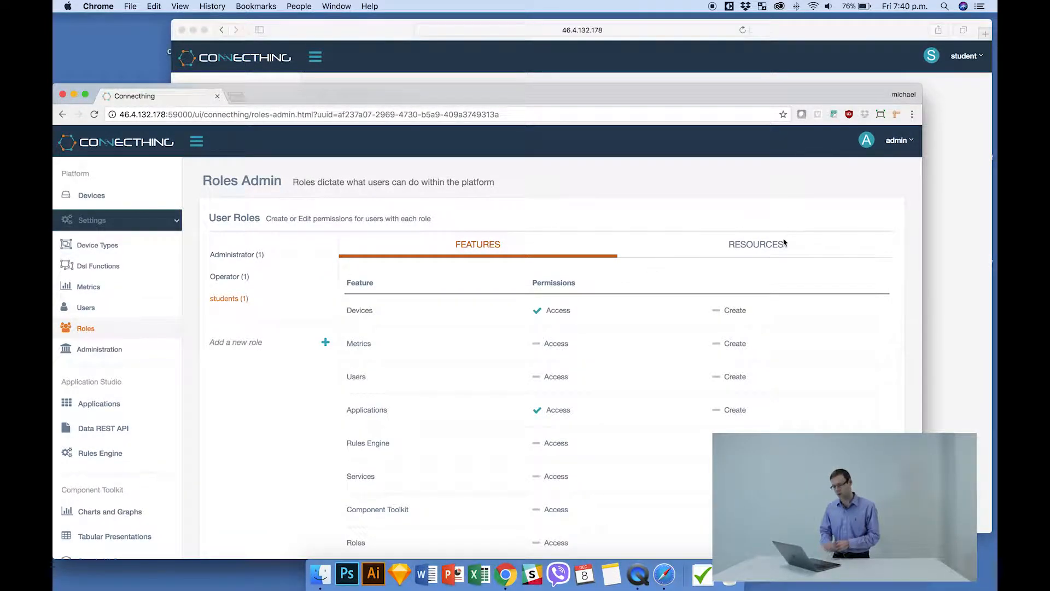
click(768, 250)
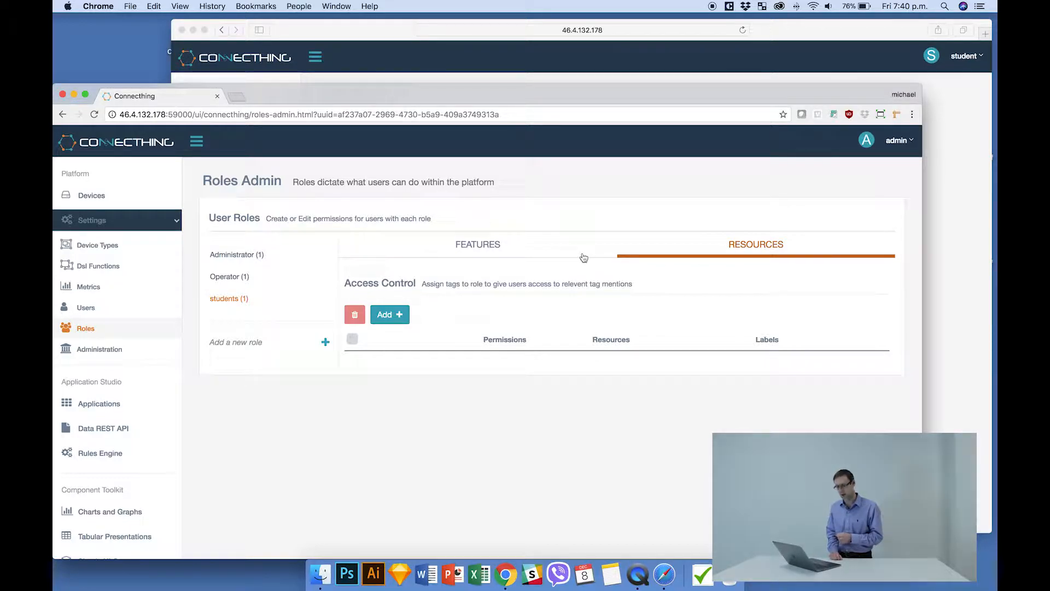
Add an access control letting students View Applications with the label Project : Water-Meter.
click(398, 316)
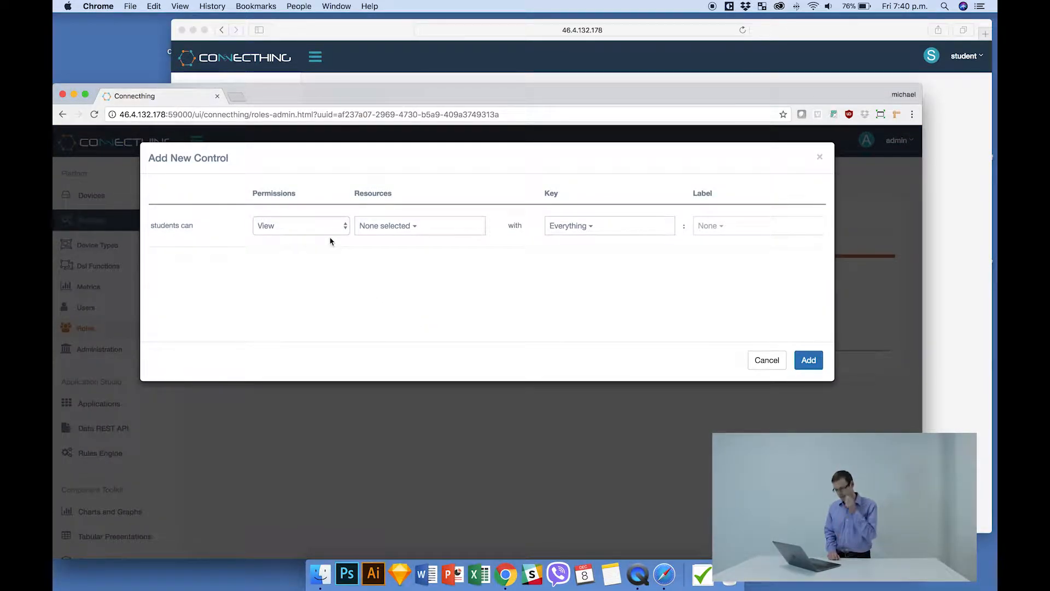
click(394, 227)
click(386, 269)
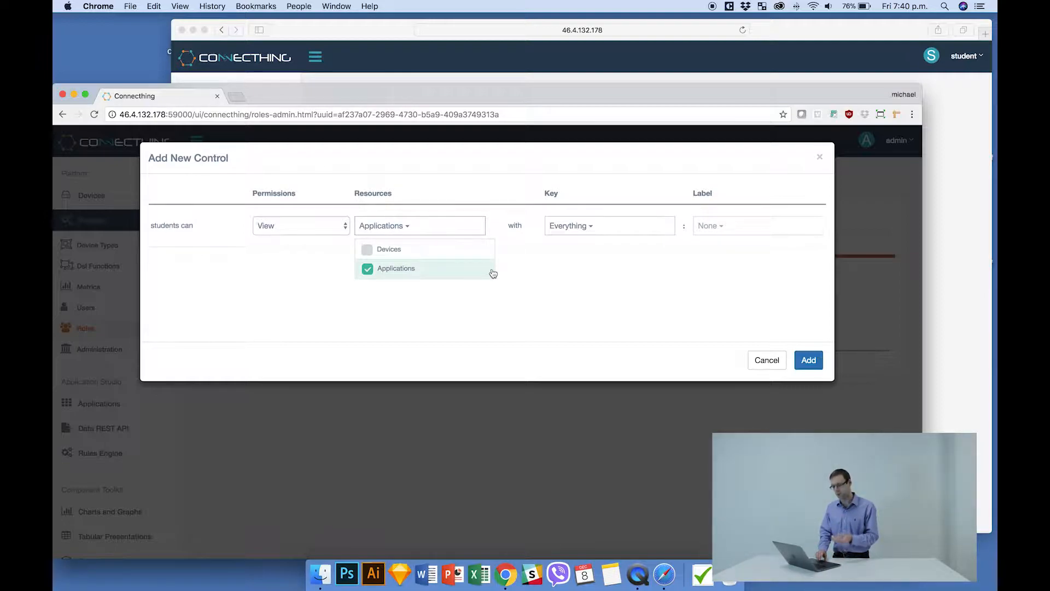
click(619, 229)
click(588, 310)
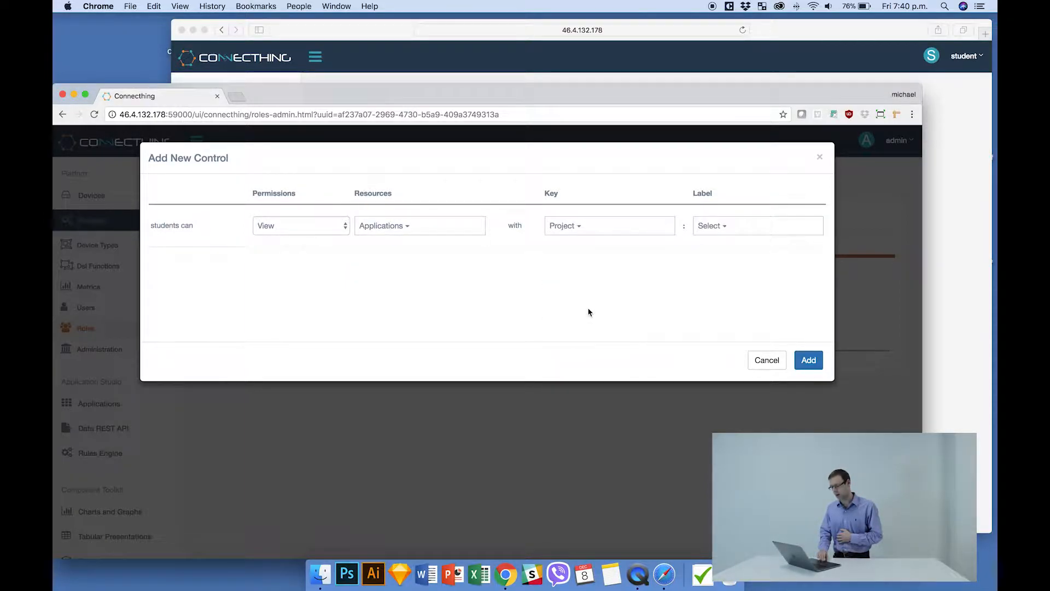
click(735, 228)
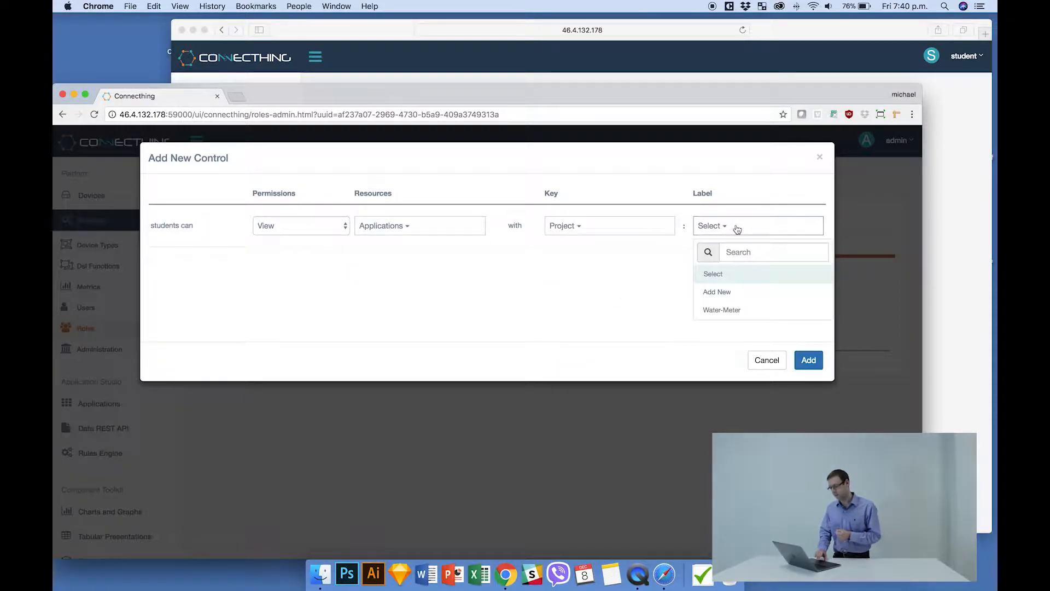
click(716, 315)
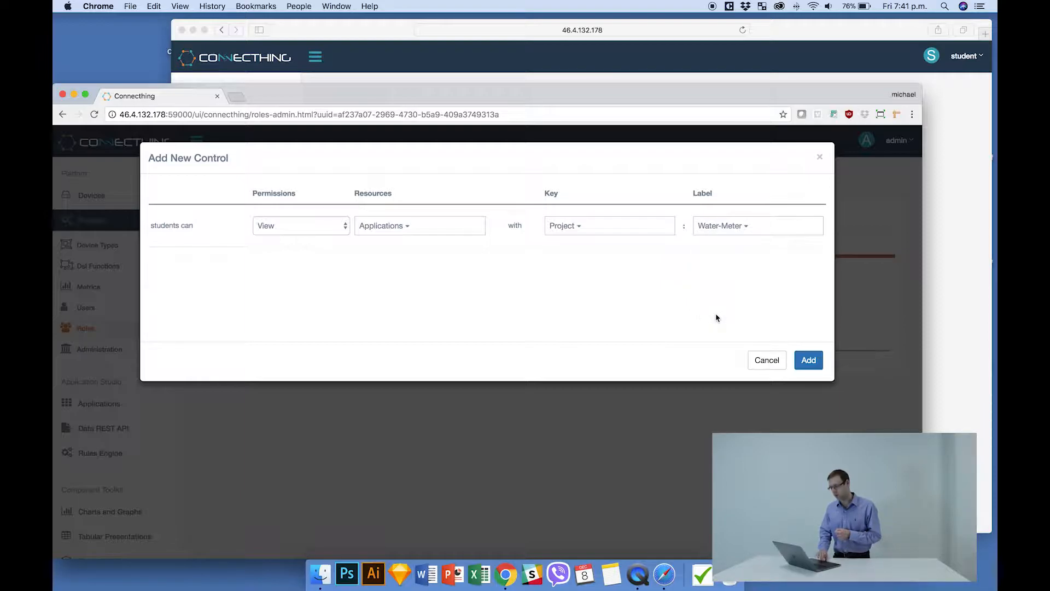
click(809, 360)
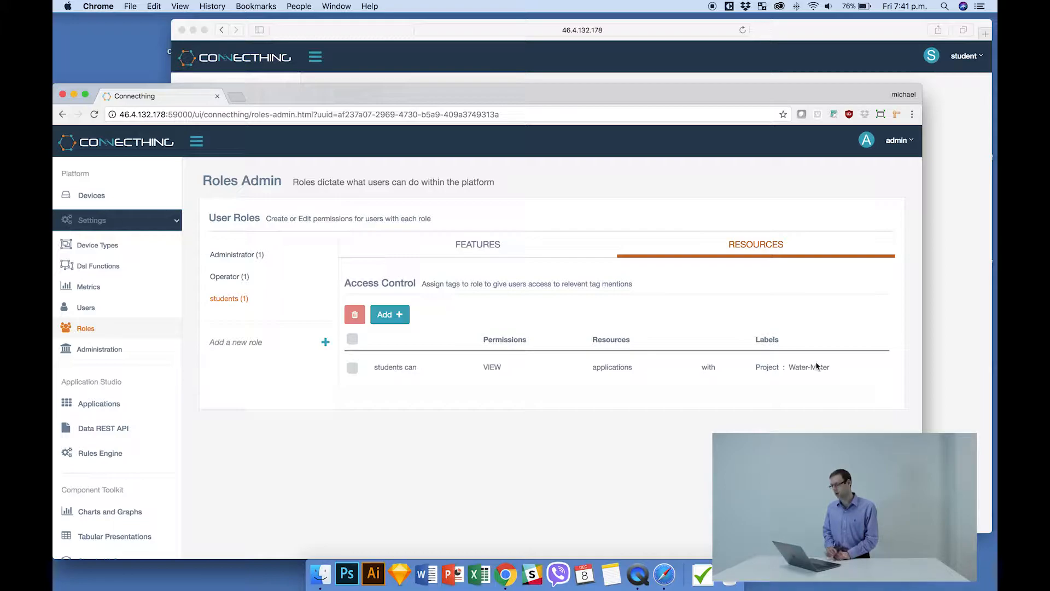
Switch to Safari to reload and check the student's Applications page, and return to the students role in Chrome.
click(867, 33)
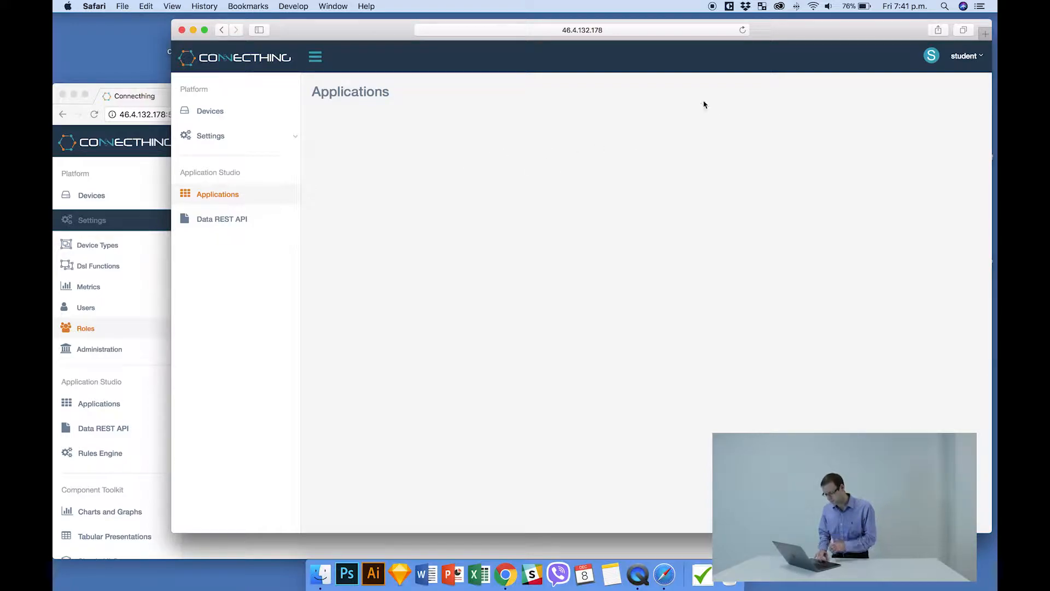
click(743, 30)
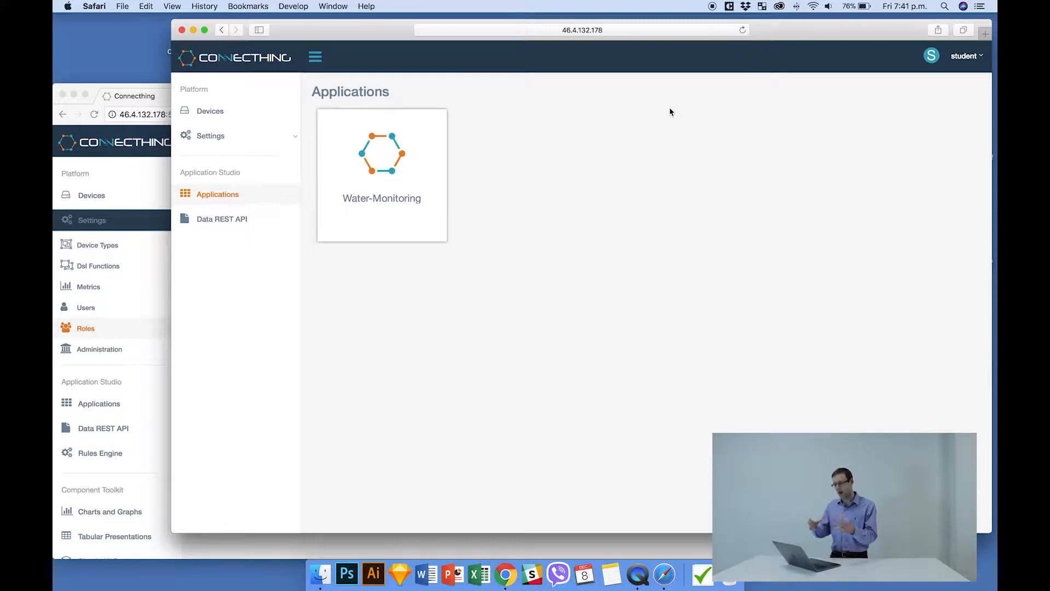
click(154, 99)
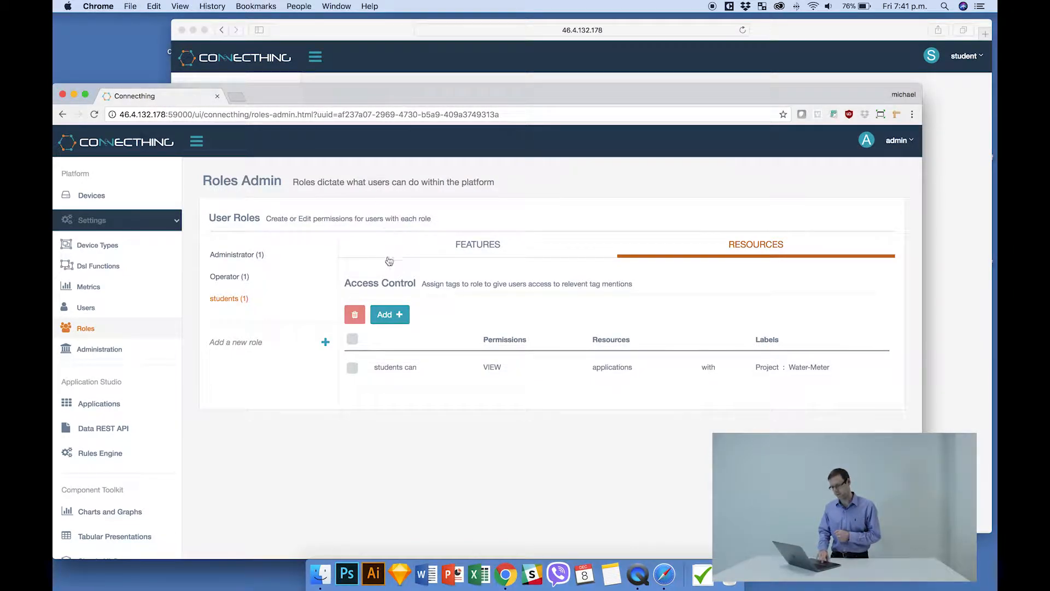
Set up a new access control for students to View only Devices with the label Project : Water-Meter.
click(390, 315)
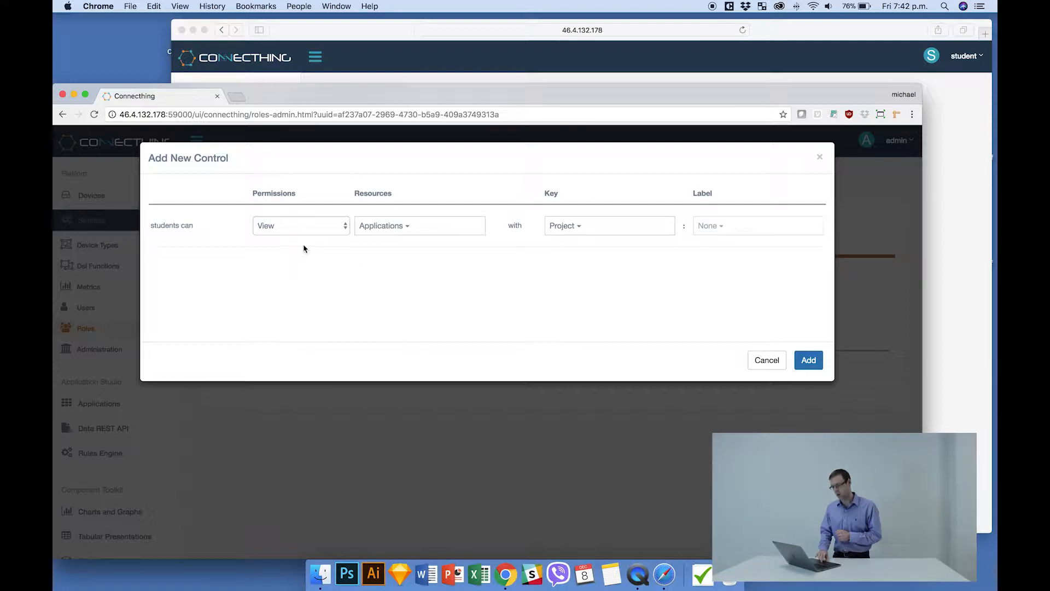
click(391, 228)
click(375, 268)
click(389, 254)
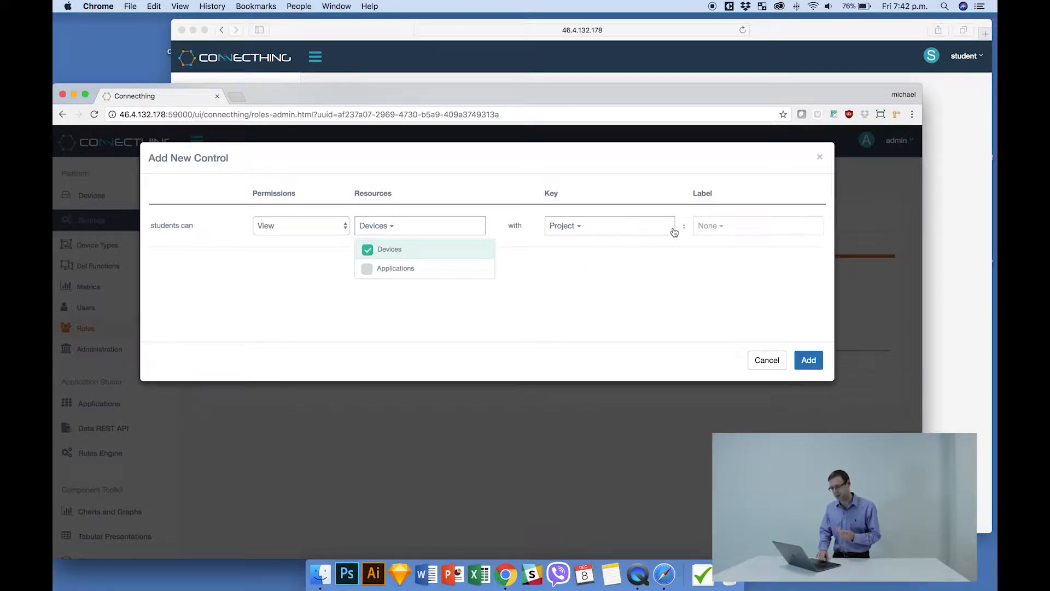
click(635, 230)
click(590, 276)
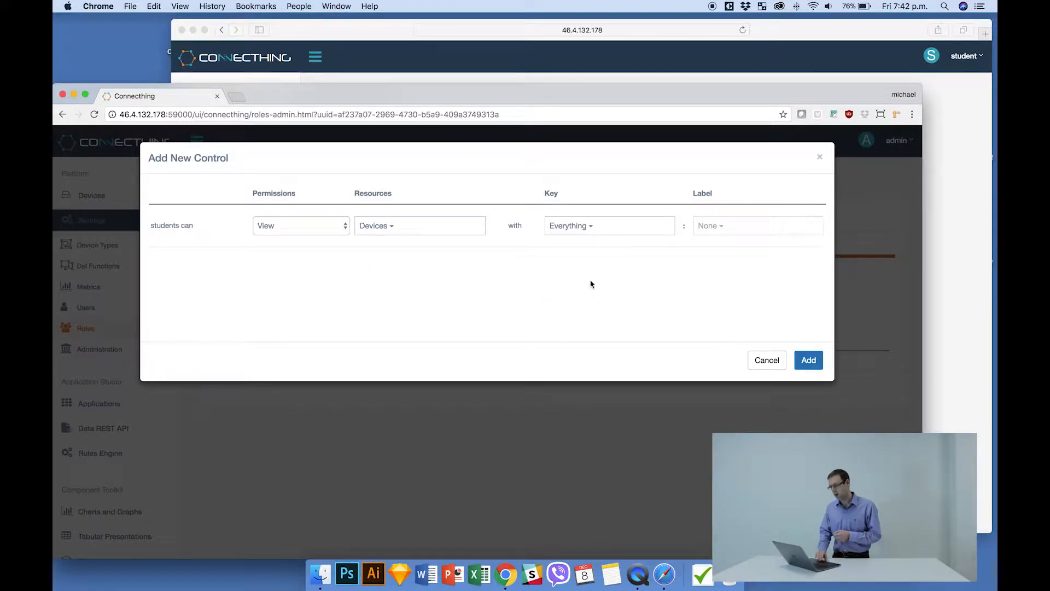
click(618, 227)
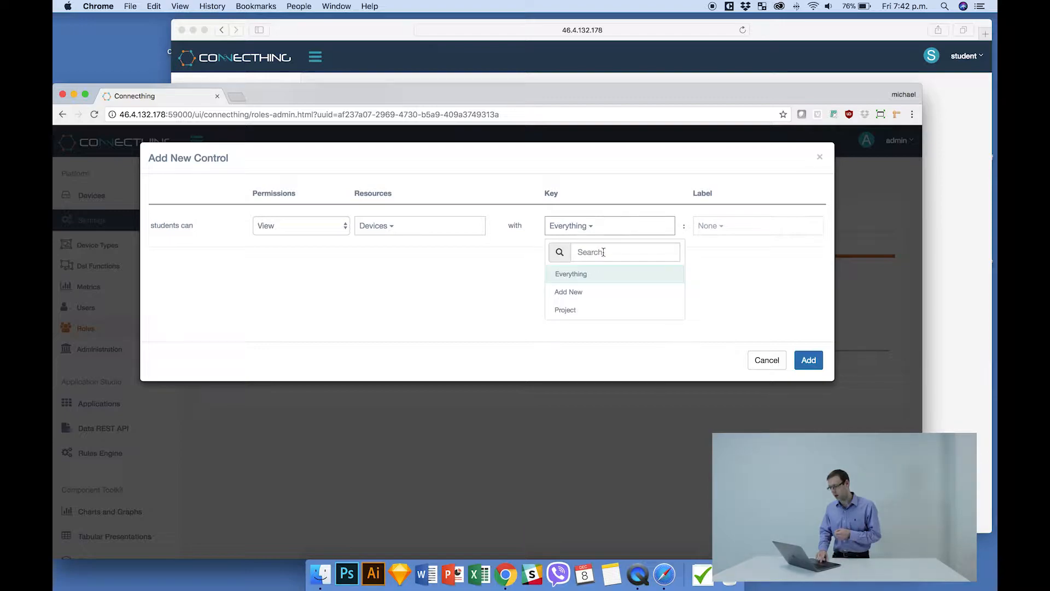
click(586, 311)
click(703, 233)
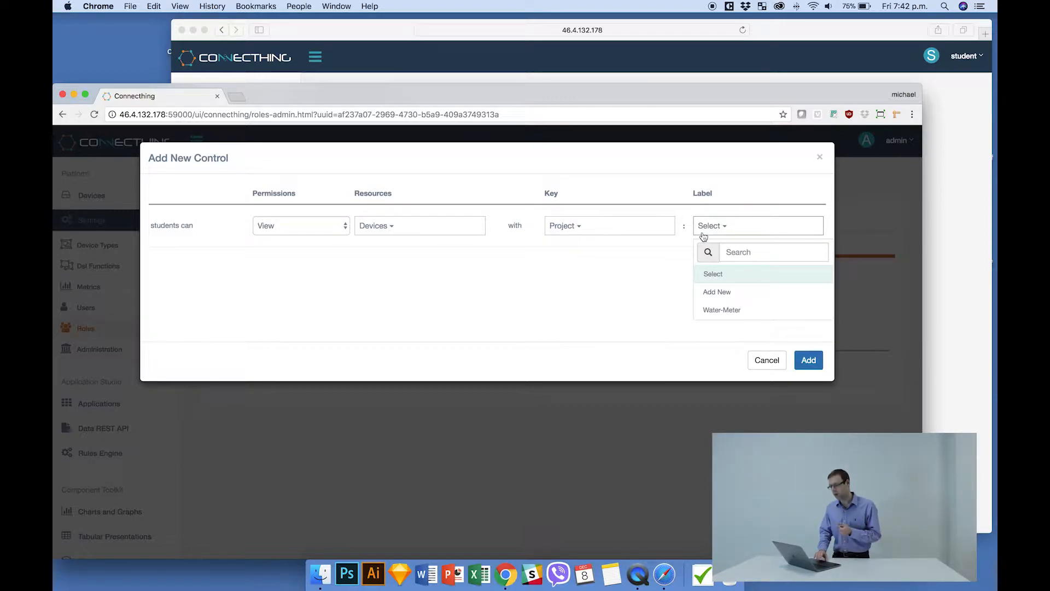
click(722, 311)
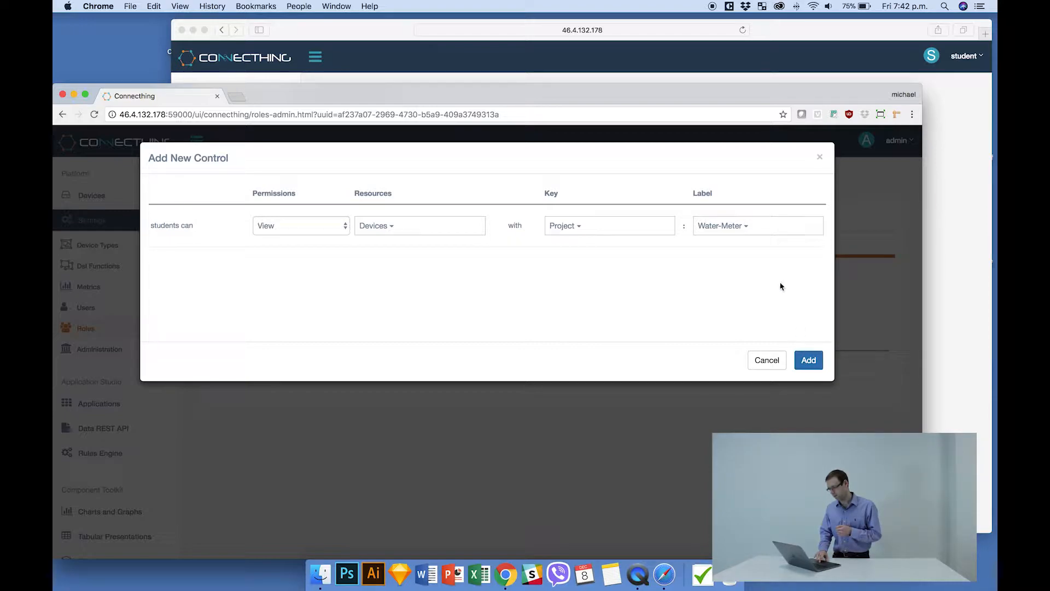
Check the student's Devices page in Safari, and return to Chrome to add the prepared Devices control to the students role.
click(781, 39)
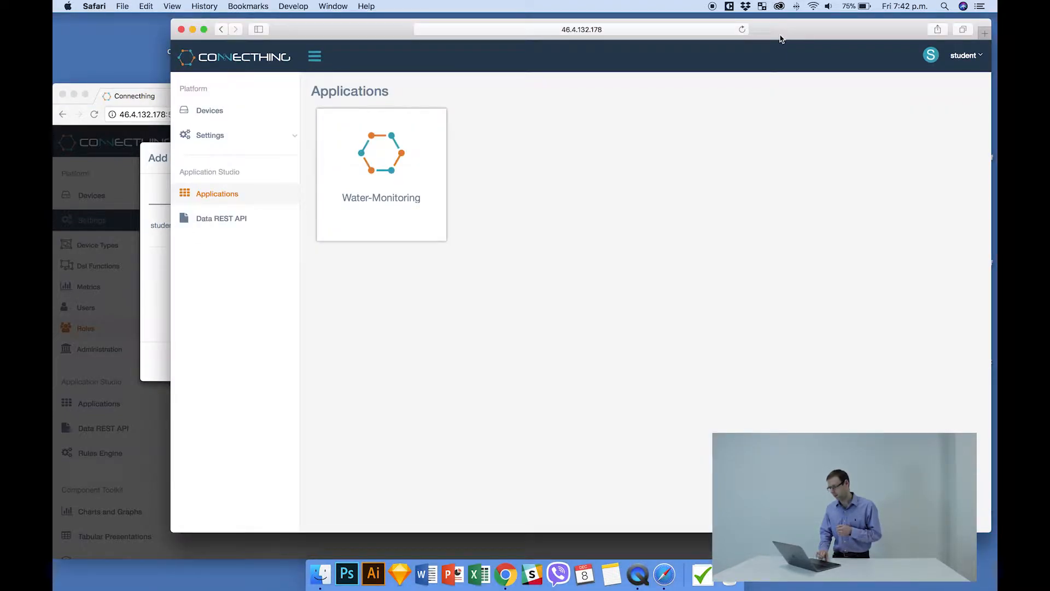
click(228, 111)
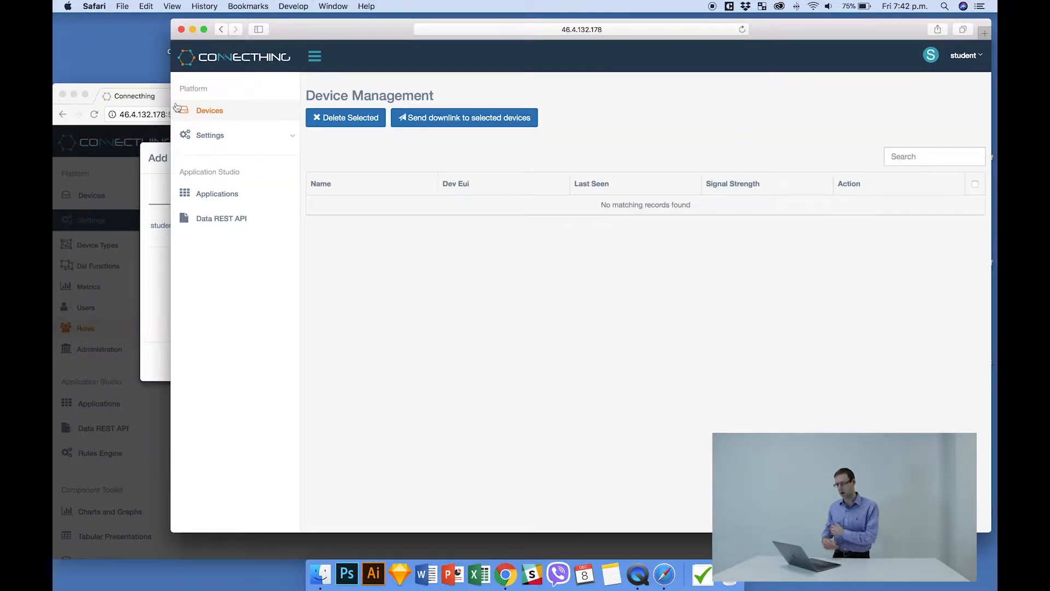
click(128, 99)
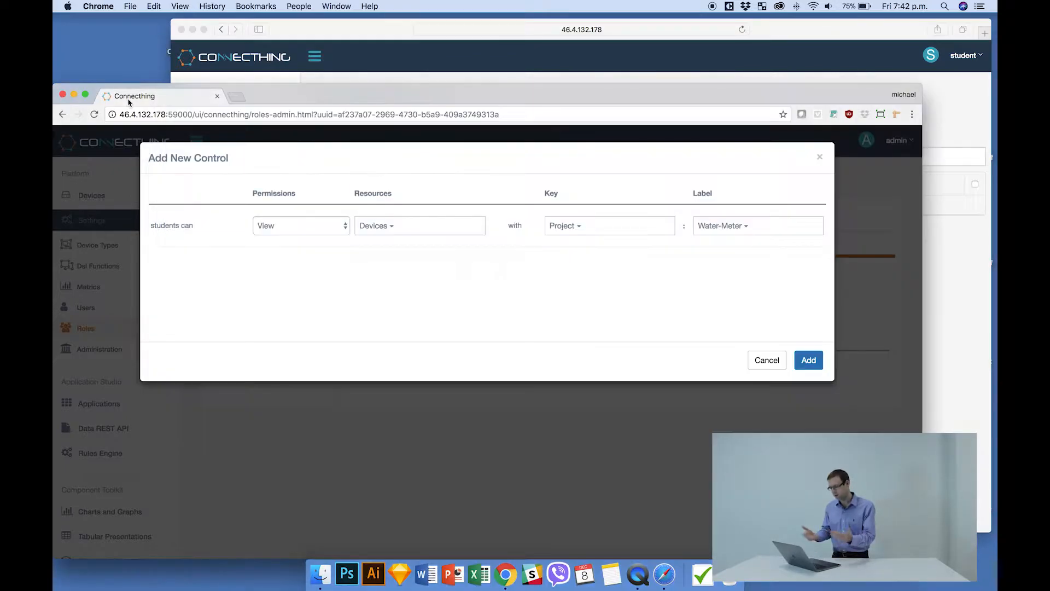
click(809, 360)
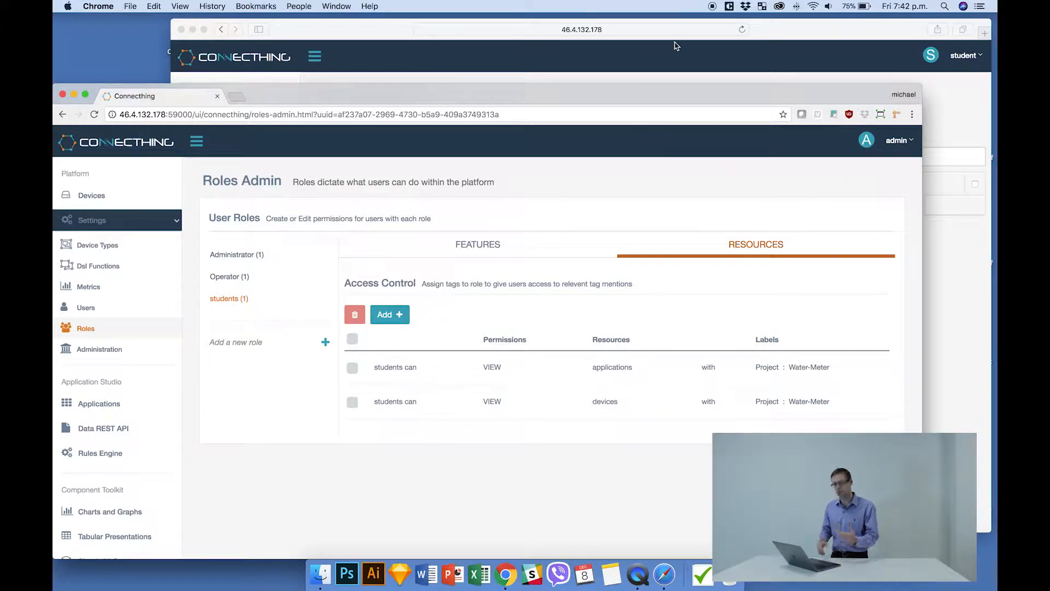
Switch to Safari to reload and check the student's Devices page, and return to the admin session in Chrome.
click(819, 37)
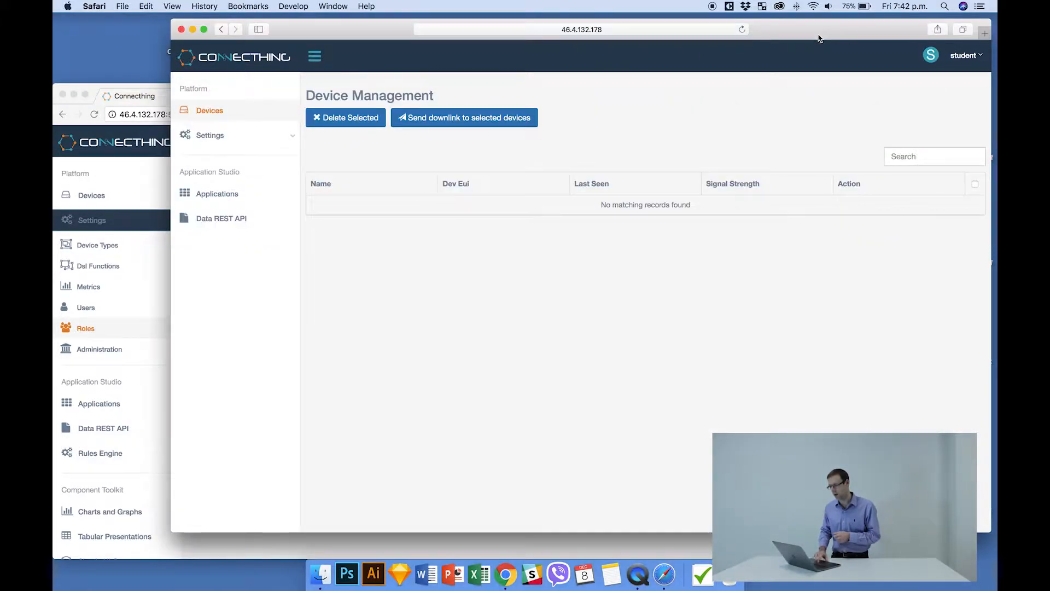
click(743, 29)
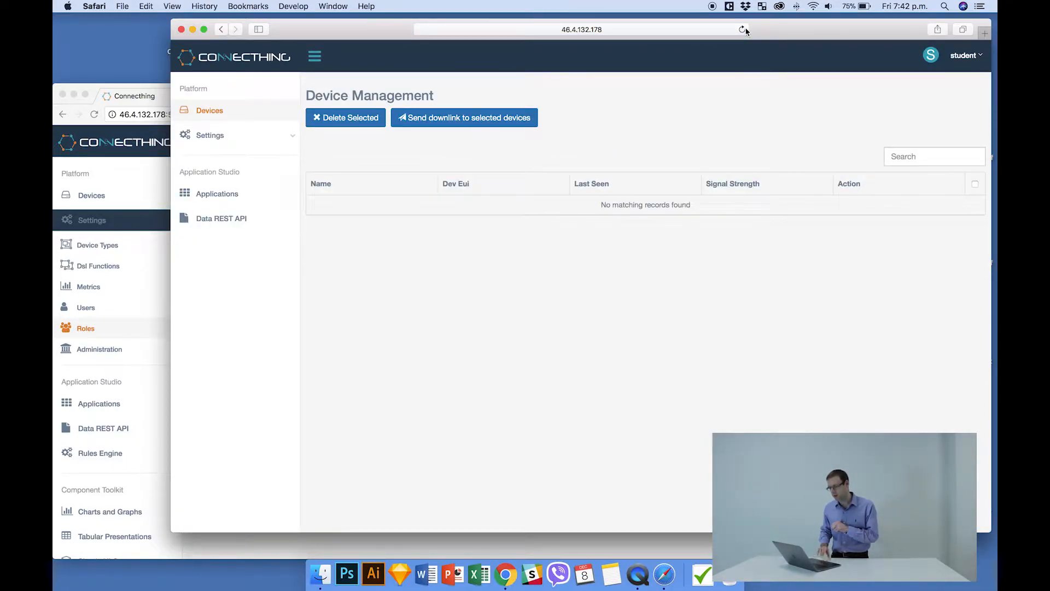
click(139, 108)
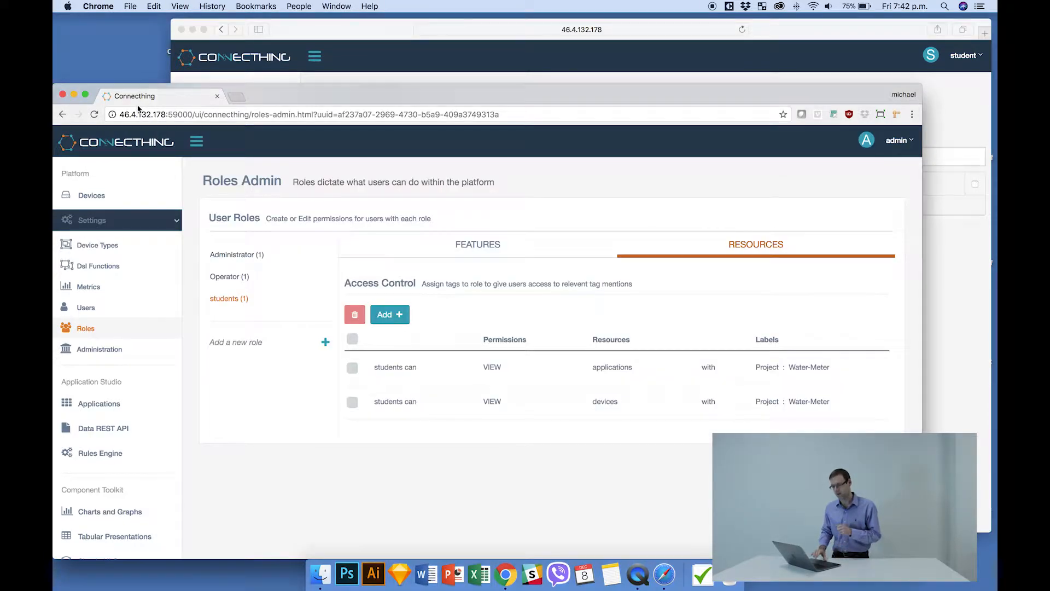
Add the label Project : Water-Meter to the device Truck2 in the admin's Device Management page.
click(104, 201)
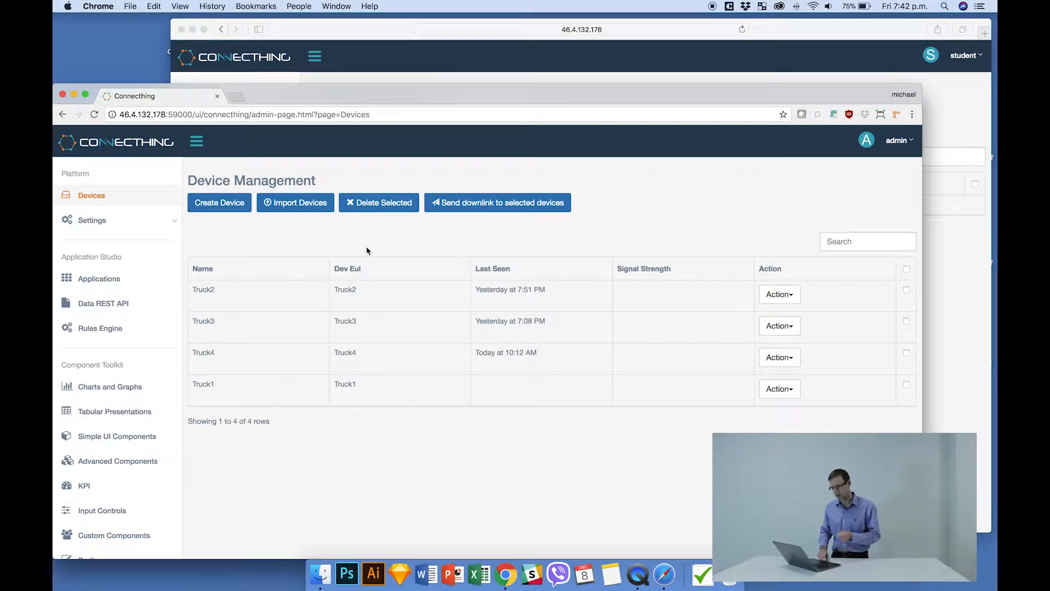
click(769, 299)
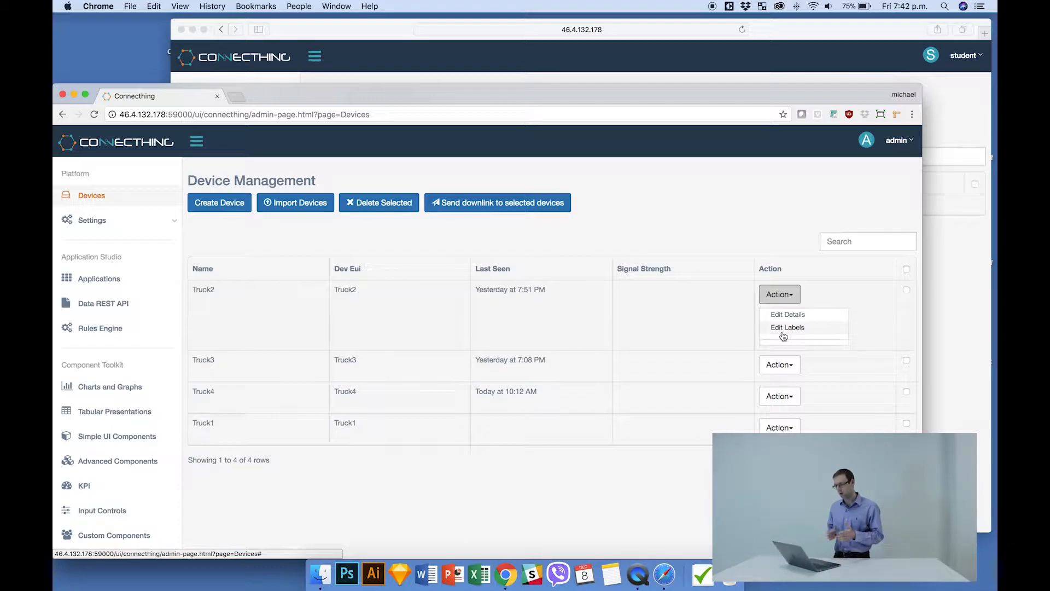
click(783, 334)
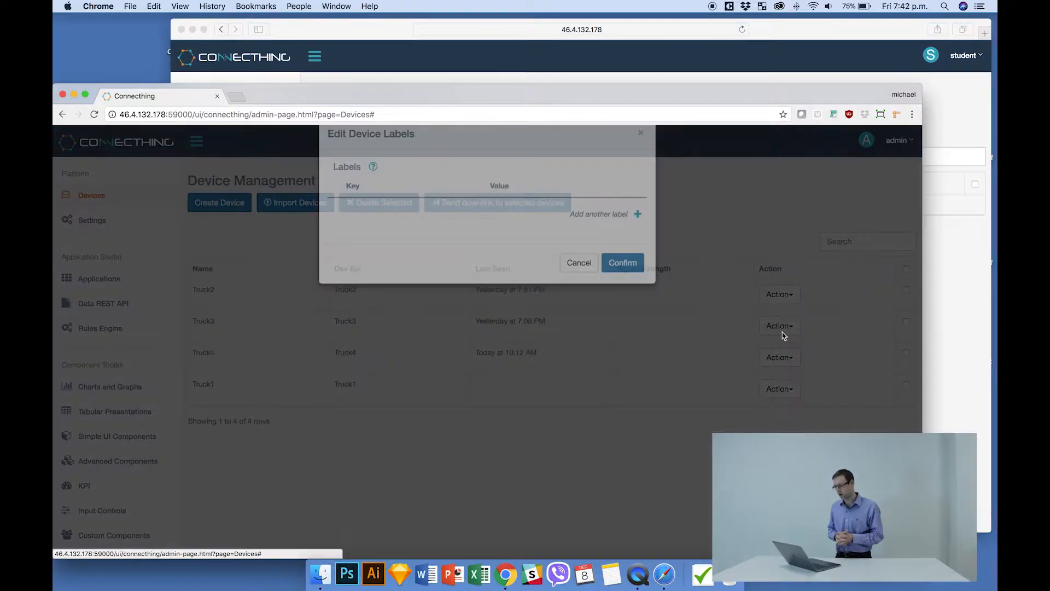
click(613, 239)
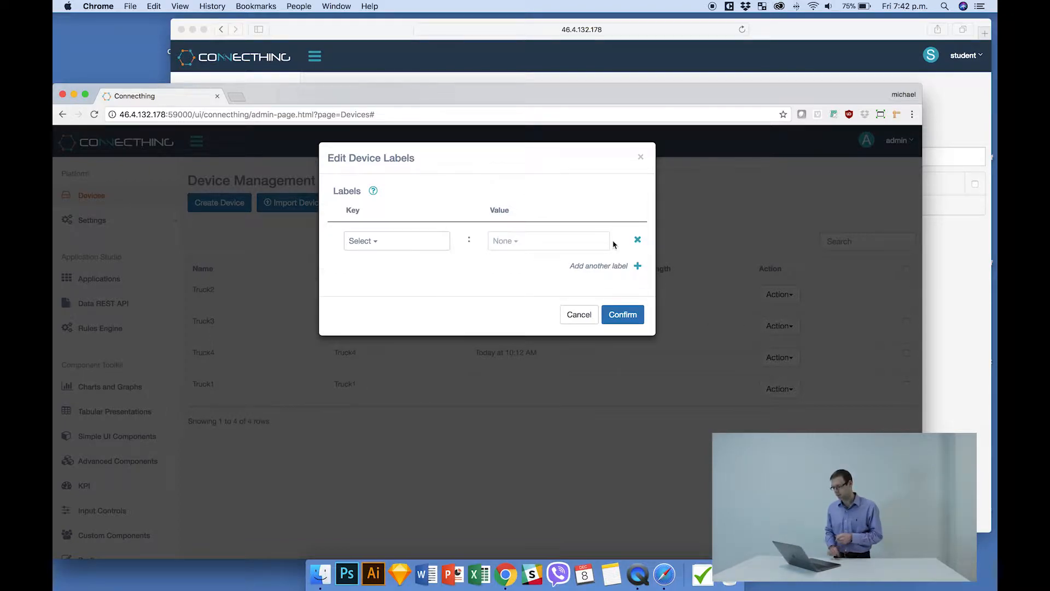
click(412, 241)
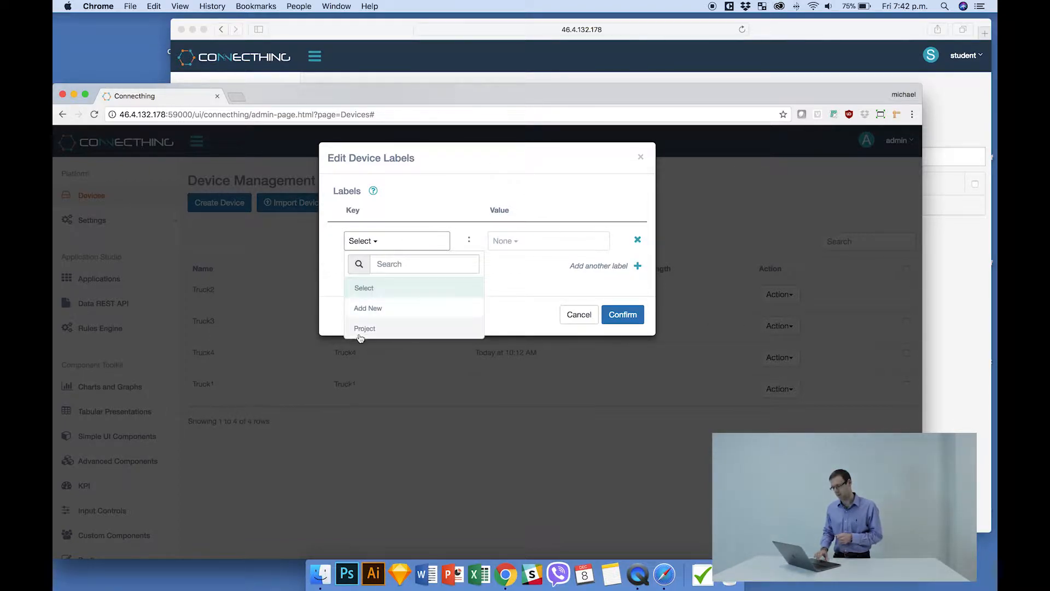
click(384, 335)
click(523, 245)
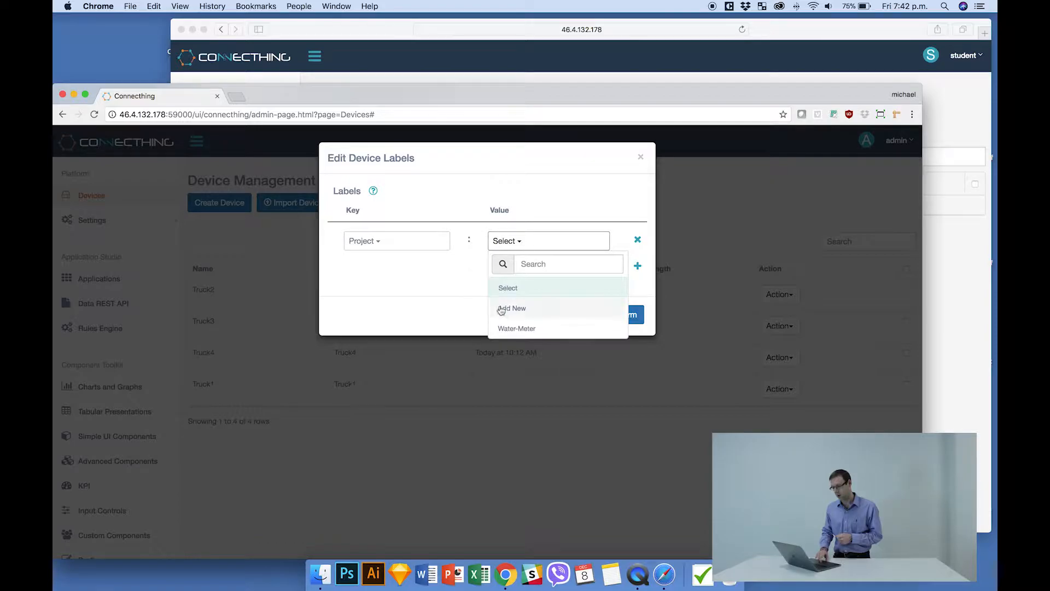
click(522, 328)
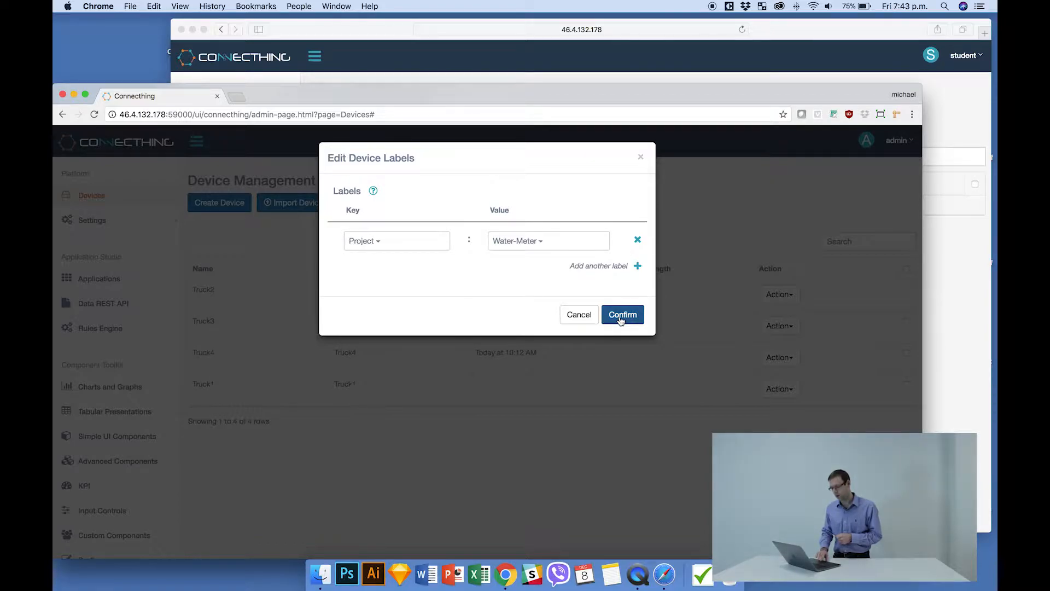
click(621, 317)
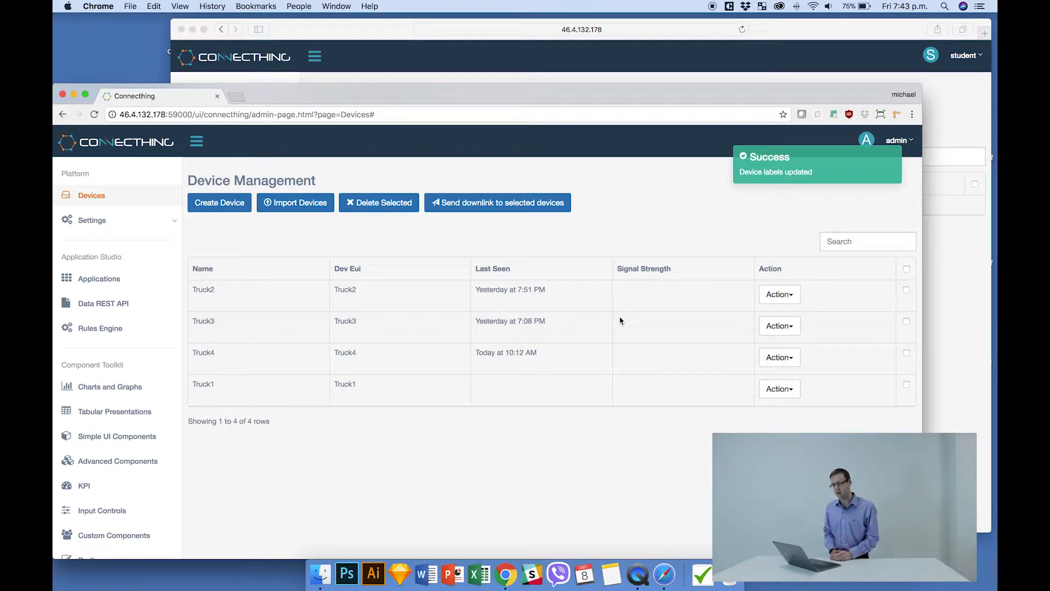
Add the label Project : Water-Meter to the device Truck3.
click(777, 326)
click(779, 360)
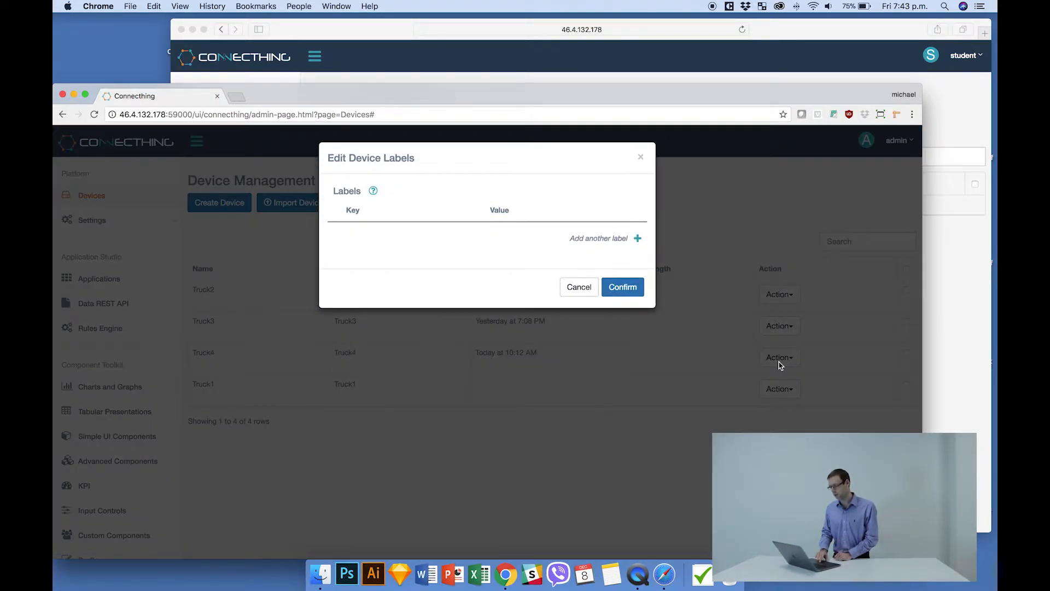
click(598, 238)
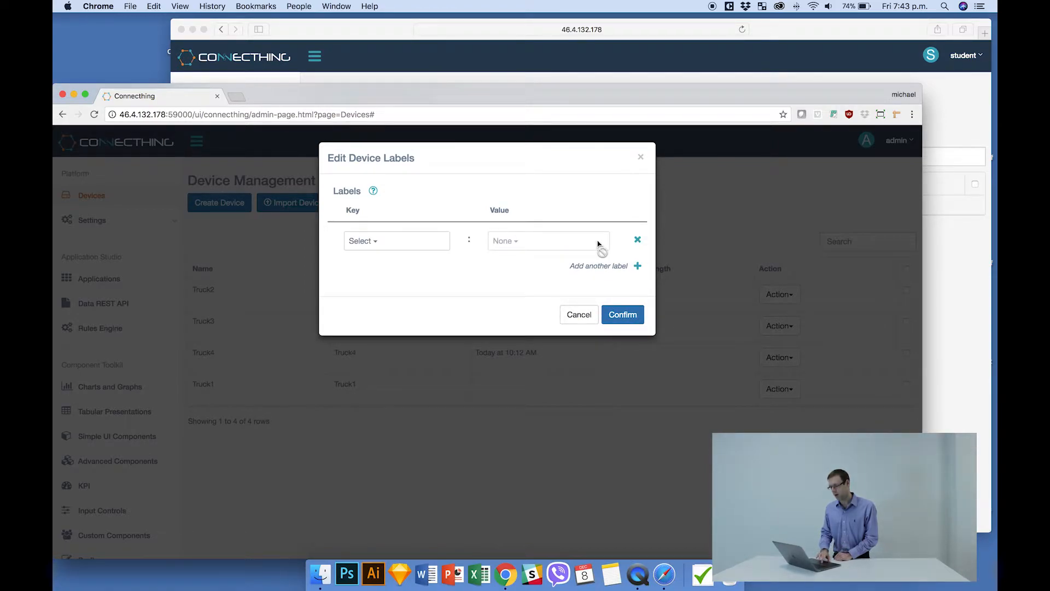
click(376, 247)
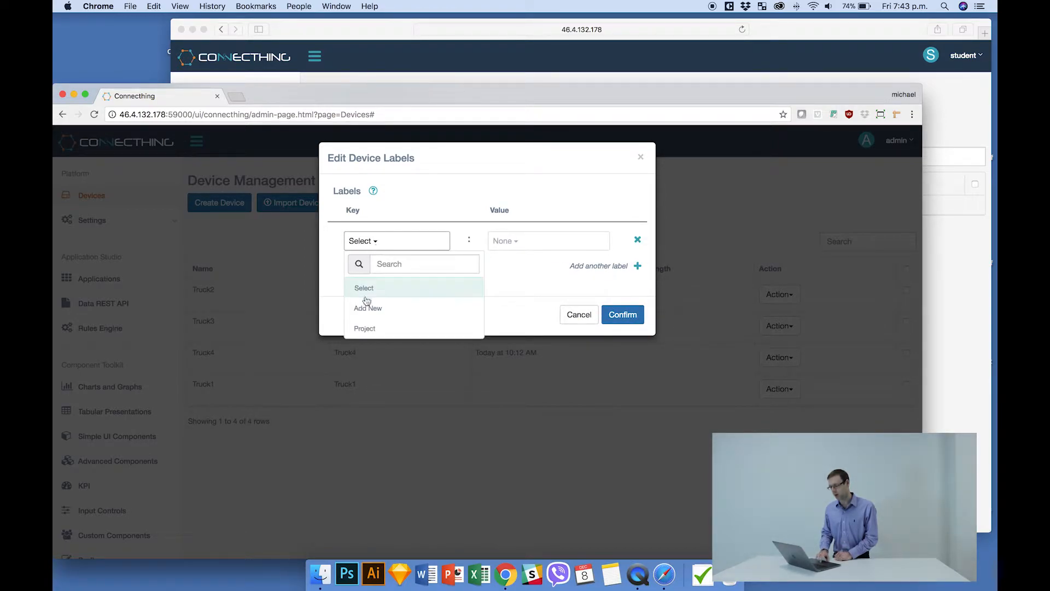
click(371, 329)
click(519, 241)
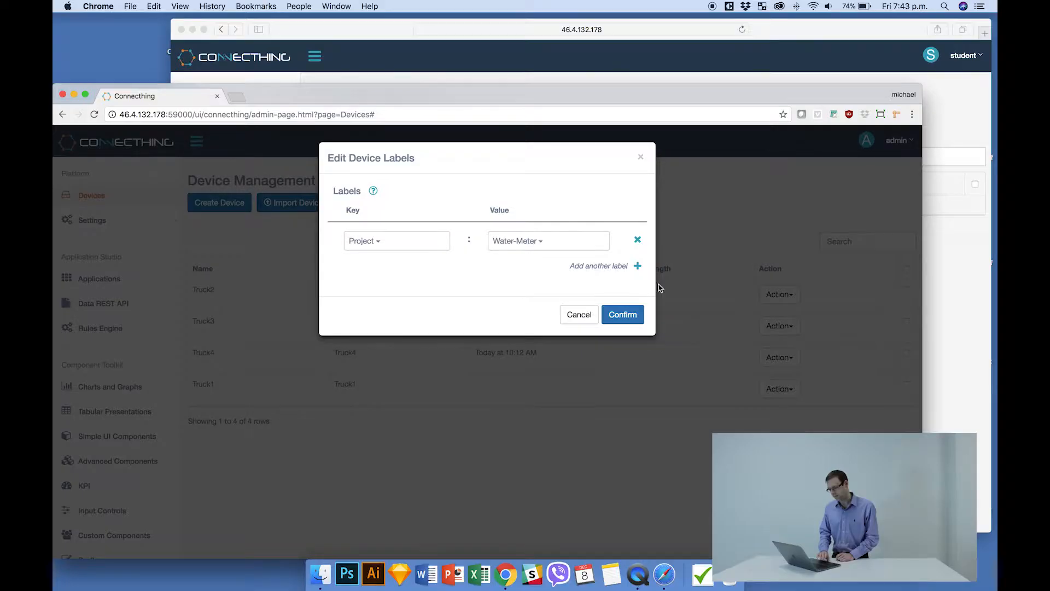
click(628, 312)
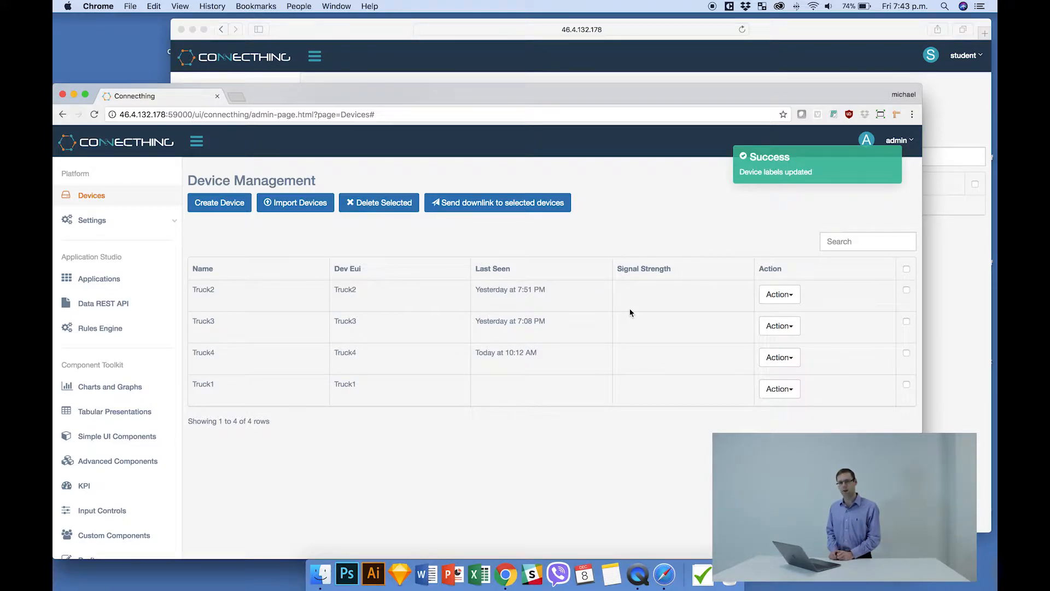
Reload the student's Devices page in Safari to check the labelled devices, and switch back to Chrome.
click(805, 30)
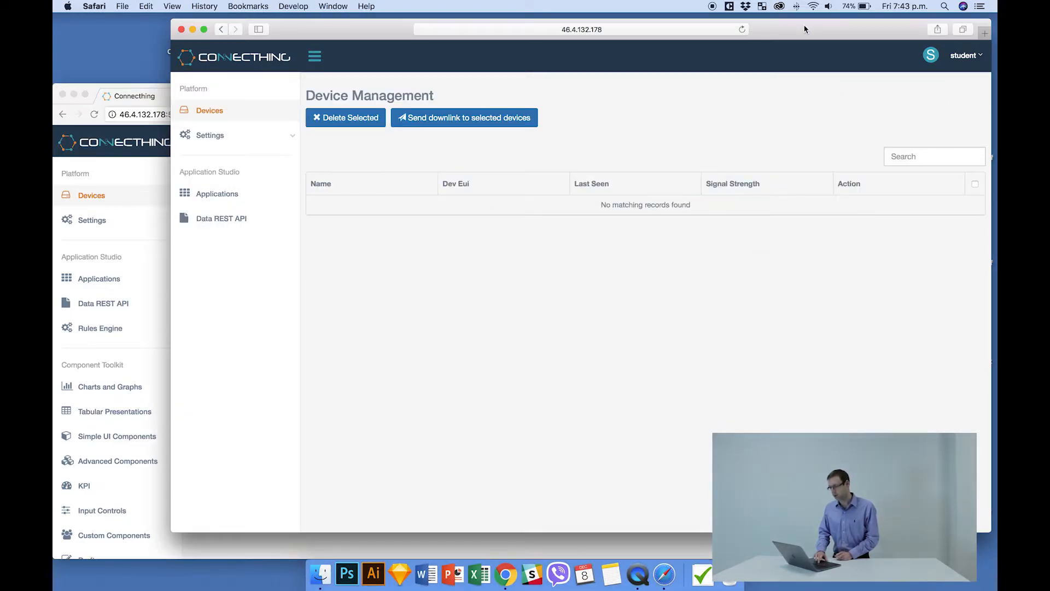
click(742, 30)
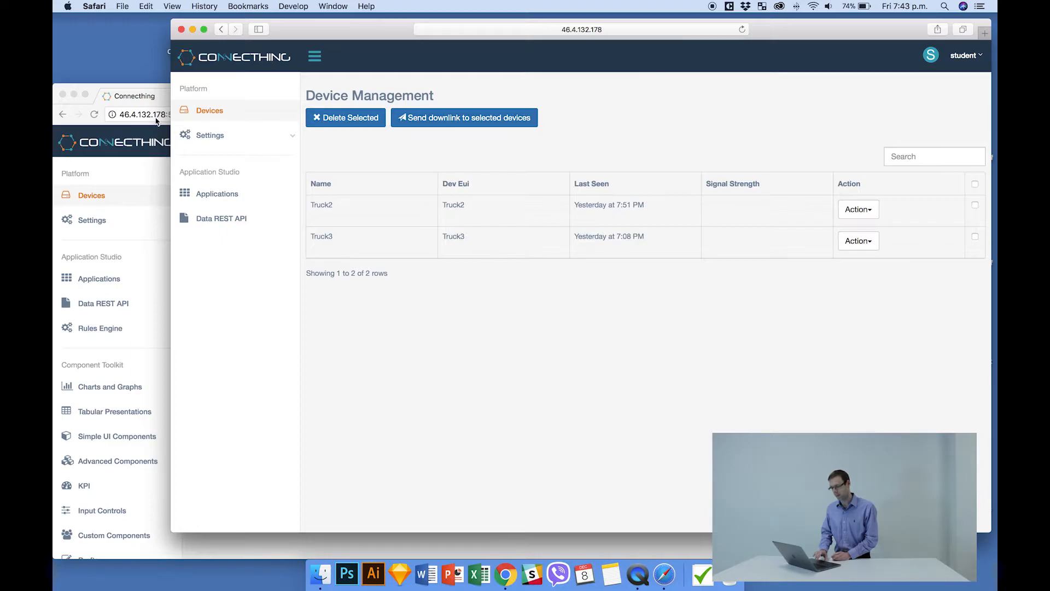
click(135, 100)
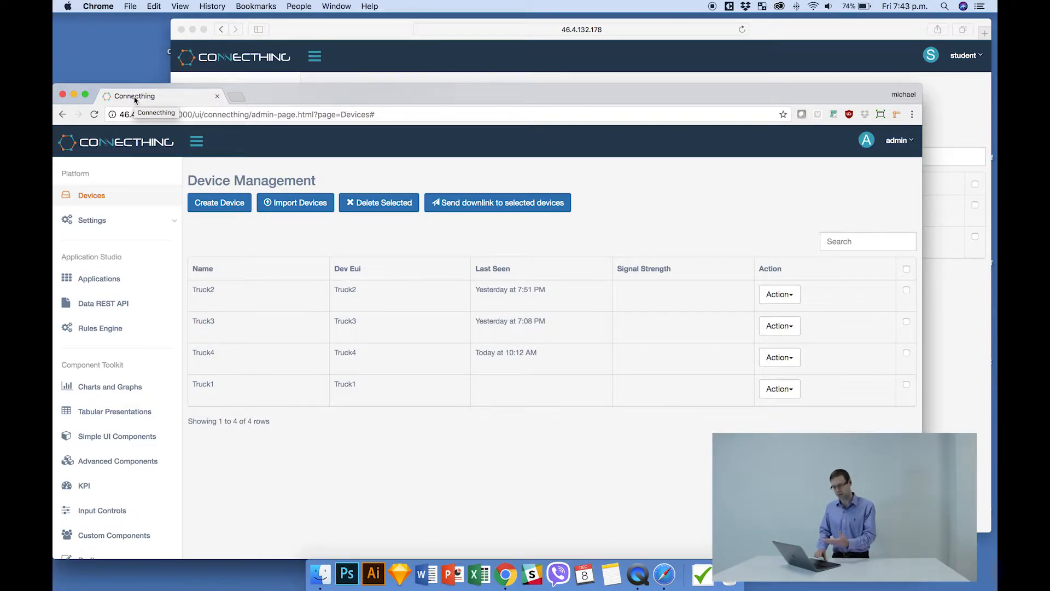
Open the Water-Monitoring application for editing as admin and show the devices its device filter offers.
click(113, 280)
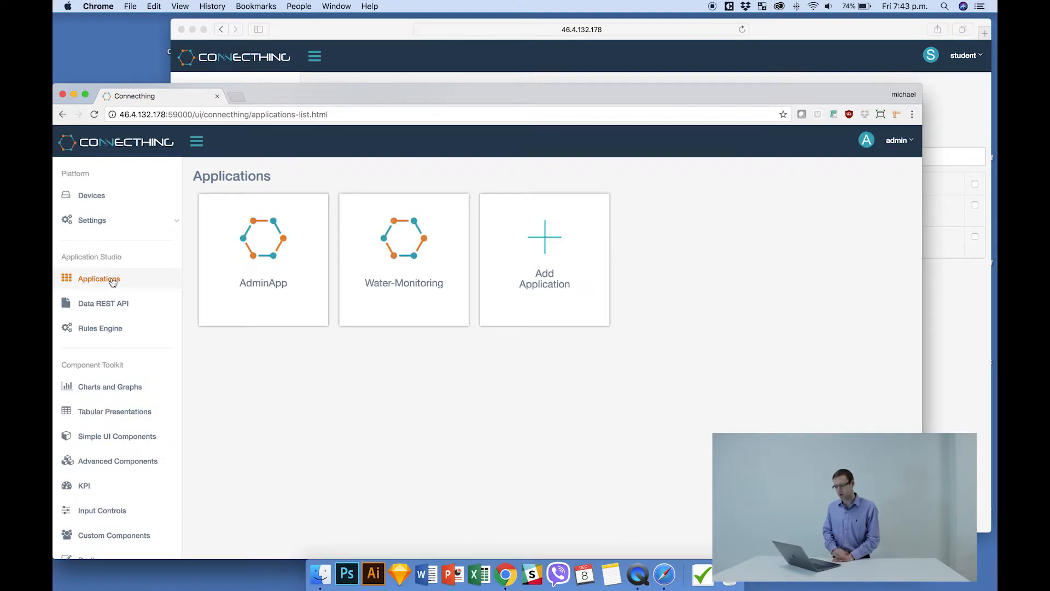
mouse_move(444, 297)
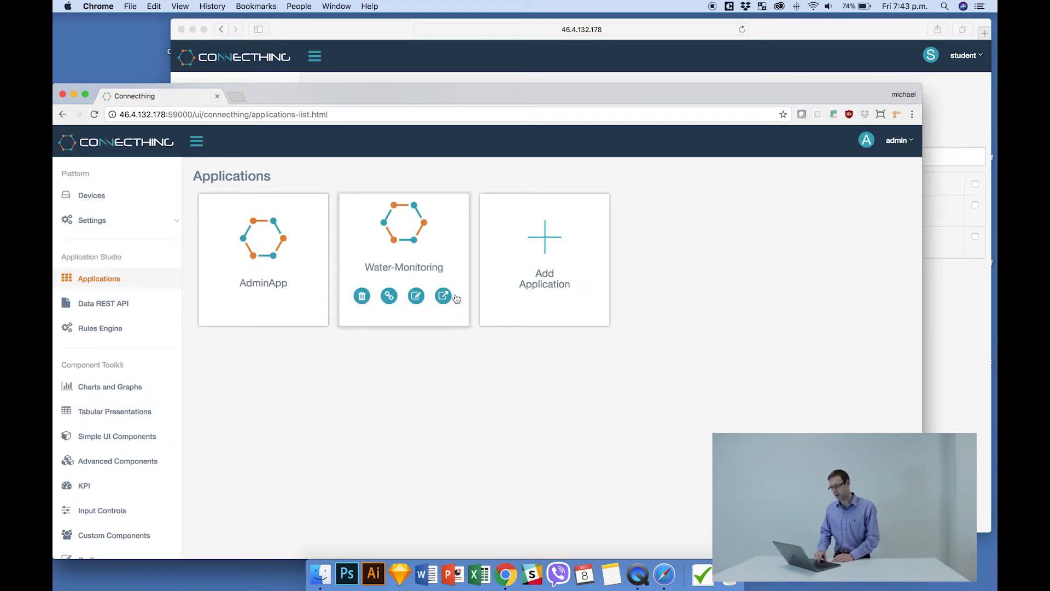
click(418, 296)
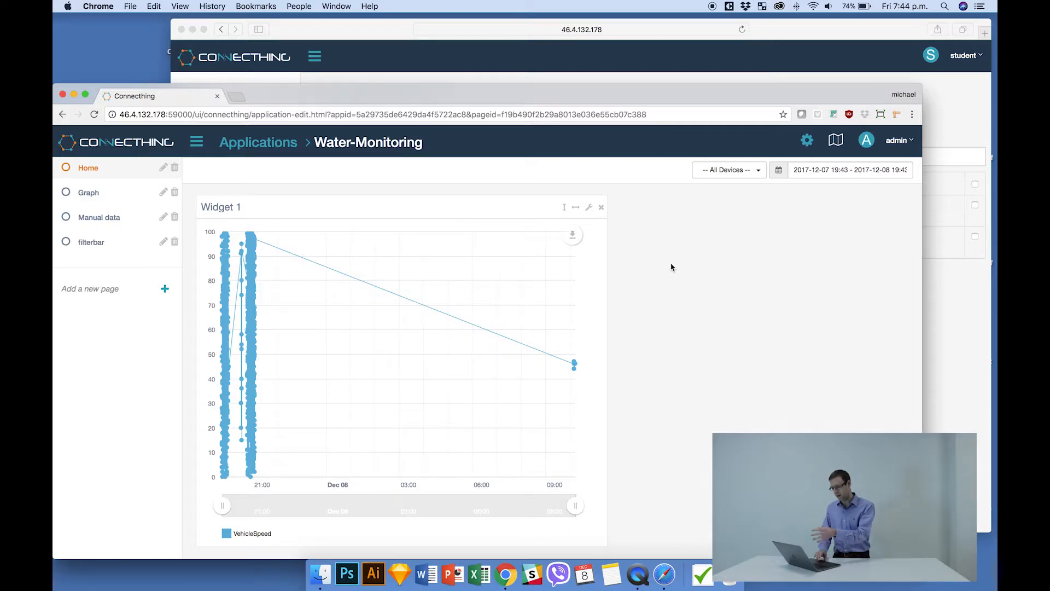
click(746, 176)
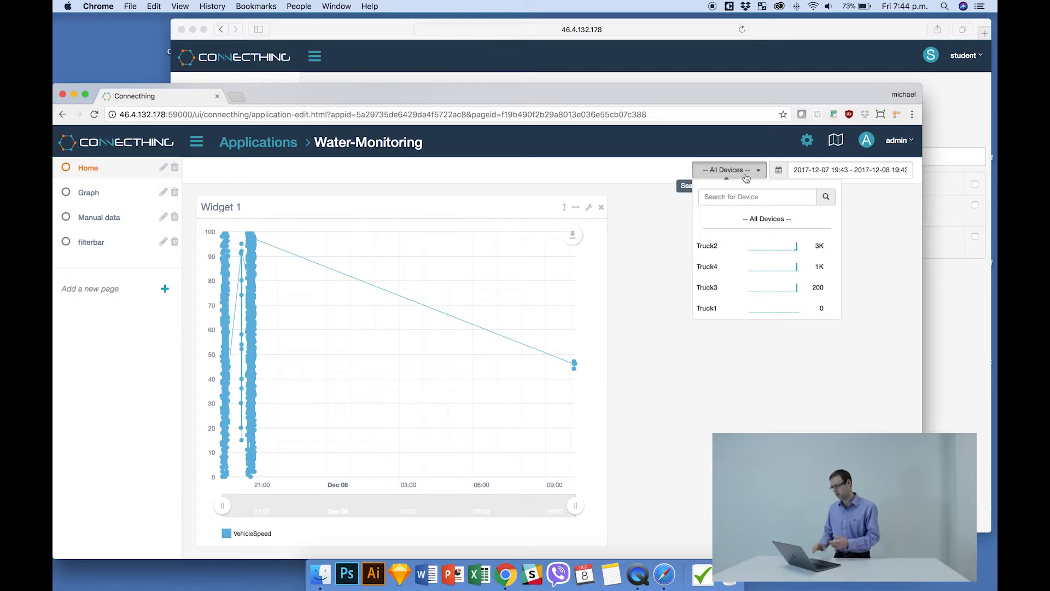
Switch to Safari, open the student's Water-Monitoring application and show the devices its device filter offers.
click(815, 43)
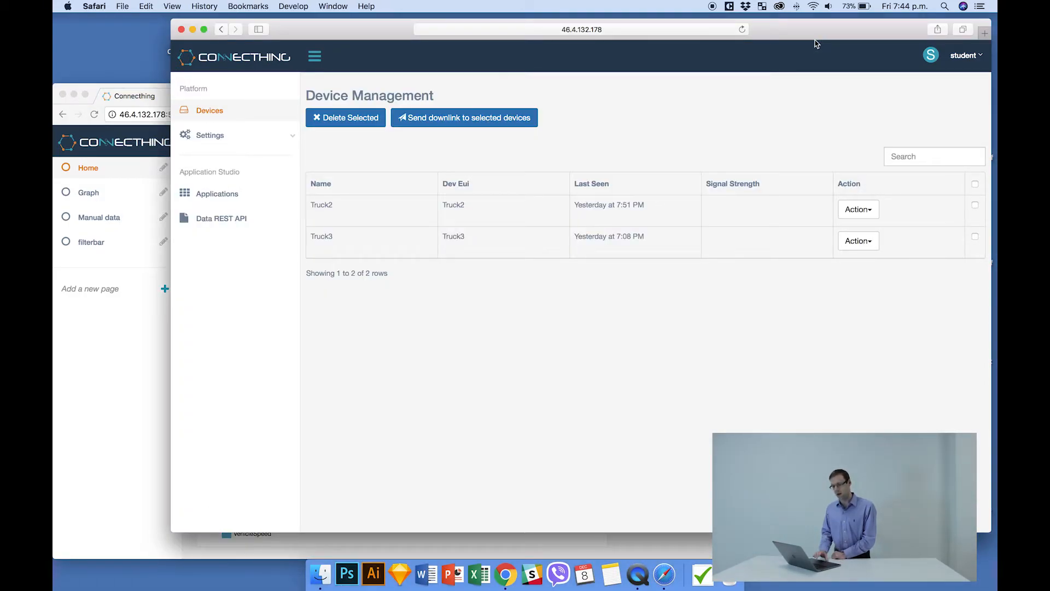
click(224, 195)
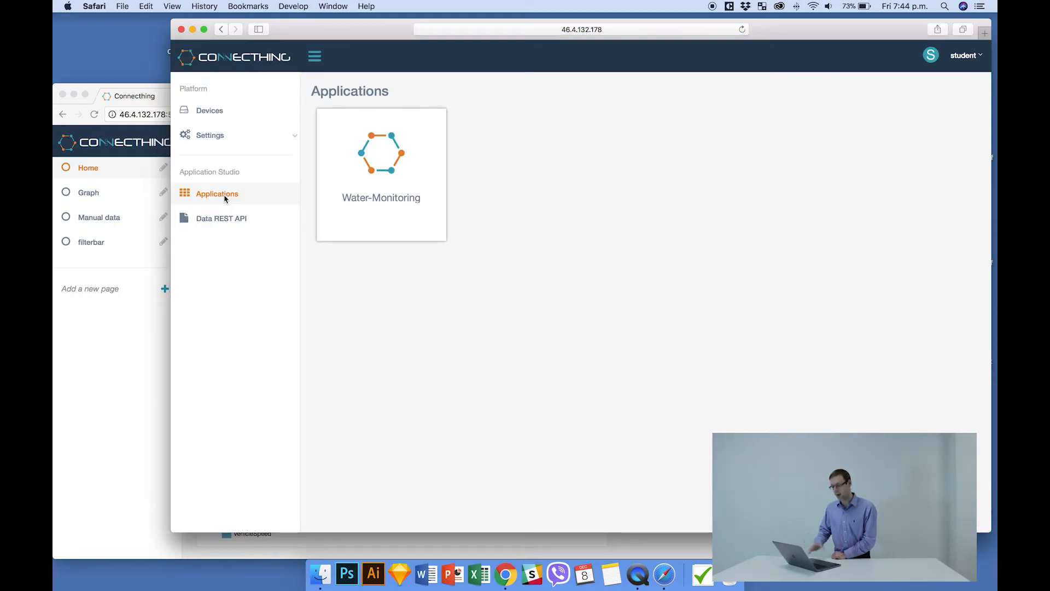
click(391, 211)
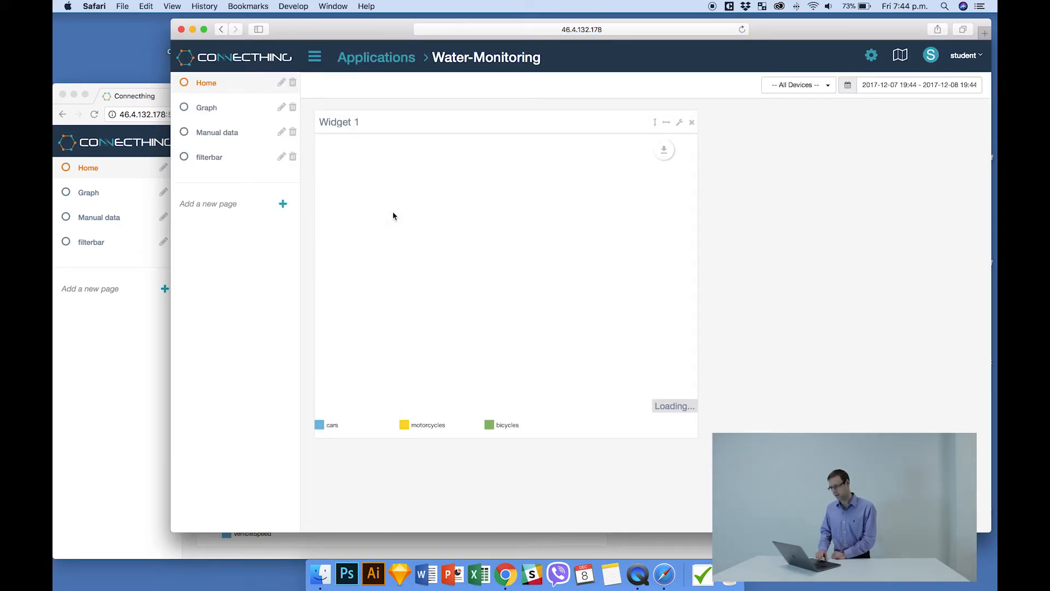
click(828, 90)
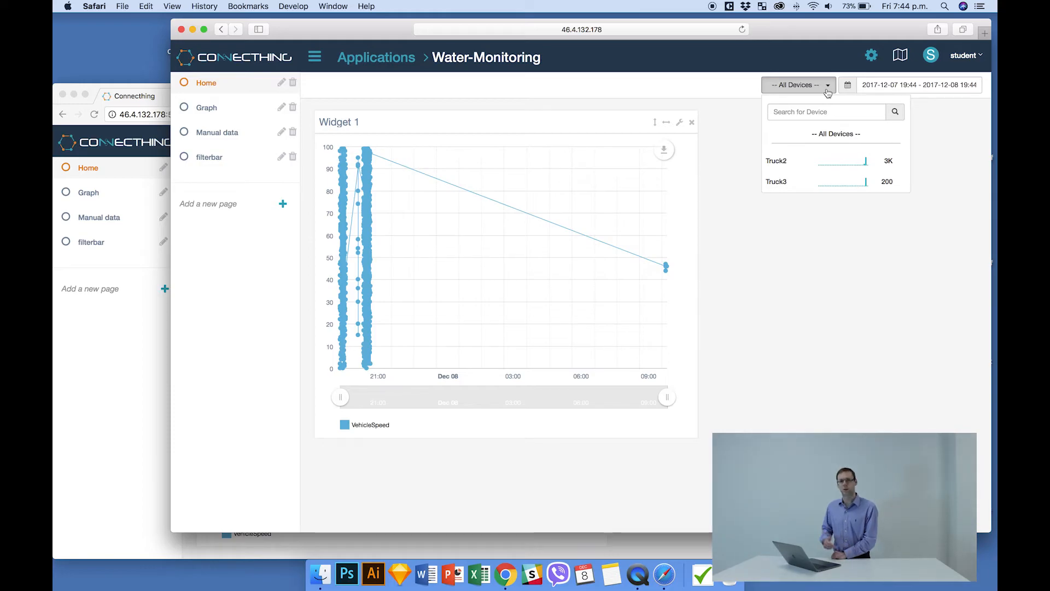